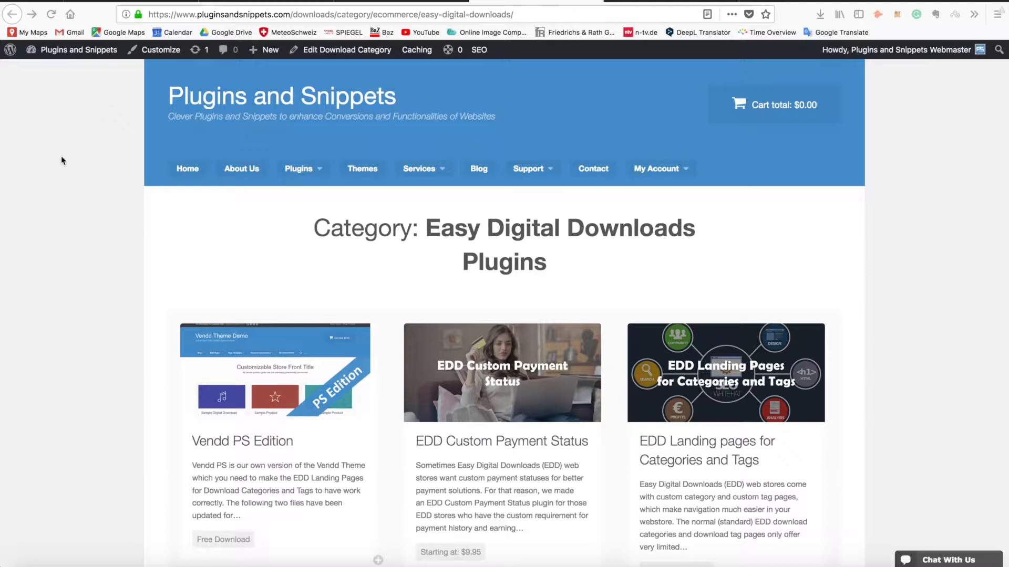
# Examine the Easy Digital Downloads website and the products listed on the store's Easy Digital Downloads Plugins category page
pyautogui.click(681, 1)
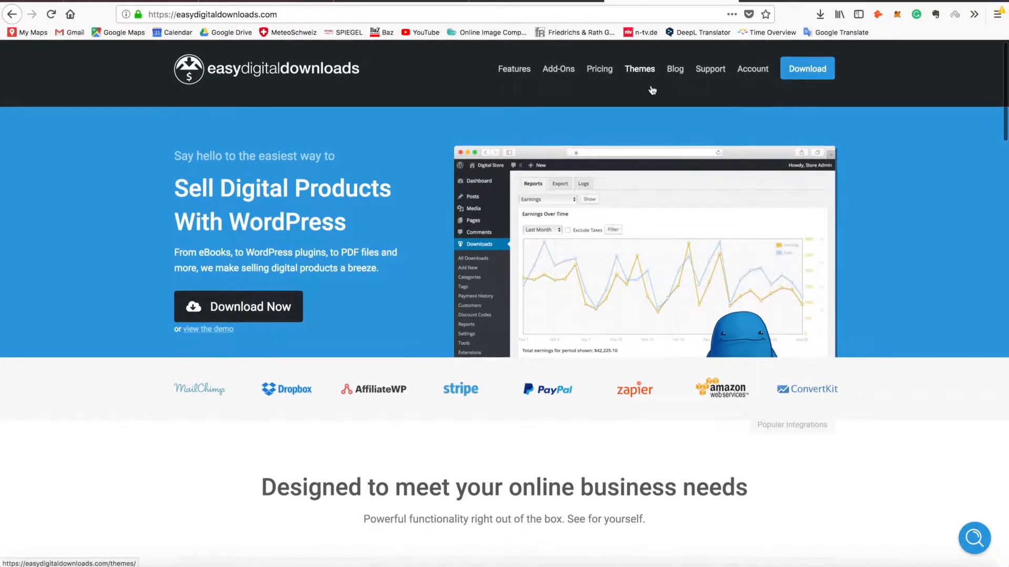
pyautogui.click(103, 1)
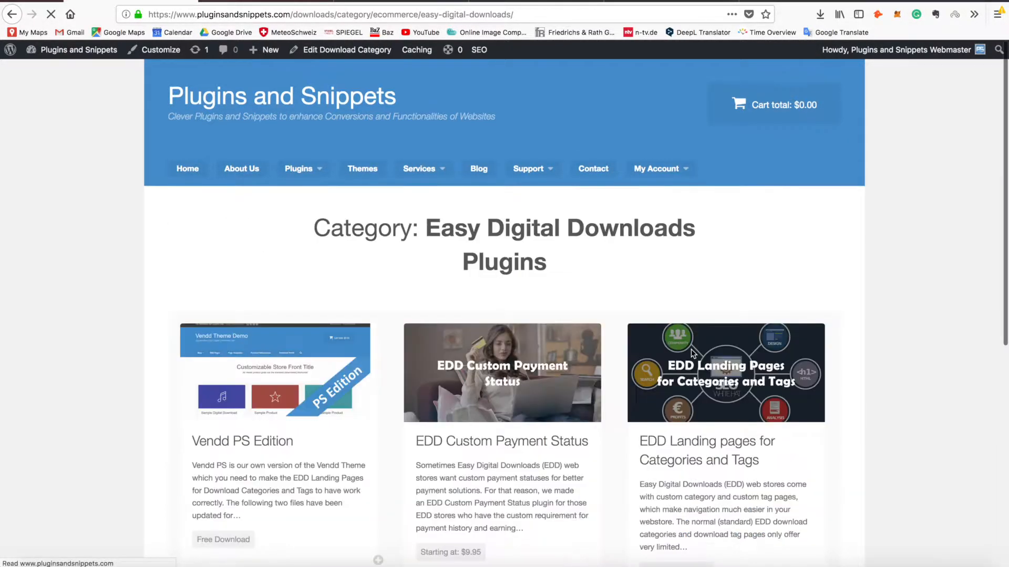
pyautogui.scroll(-7, 477, 309)
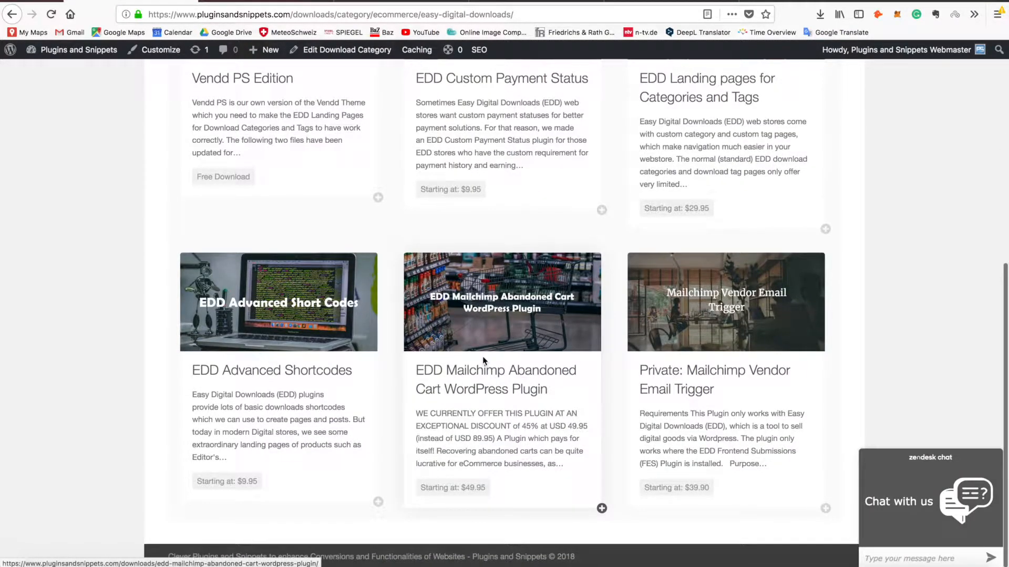
pyautogui.scroll(2, 481, 357)
pyautogui.scroll(5, 480, 356)
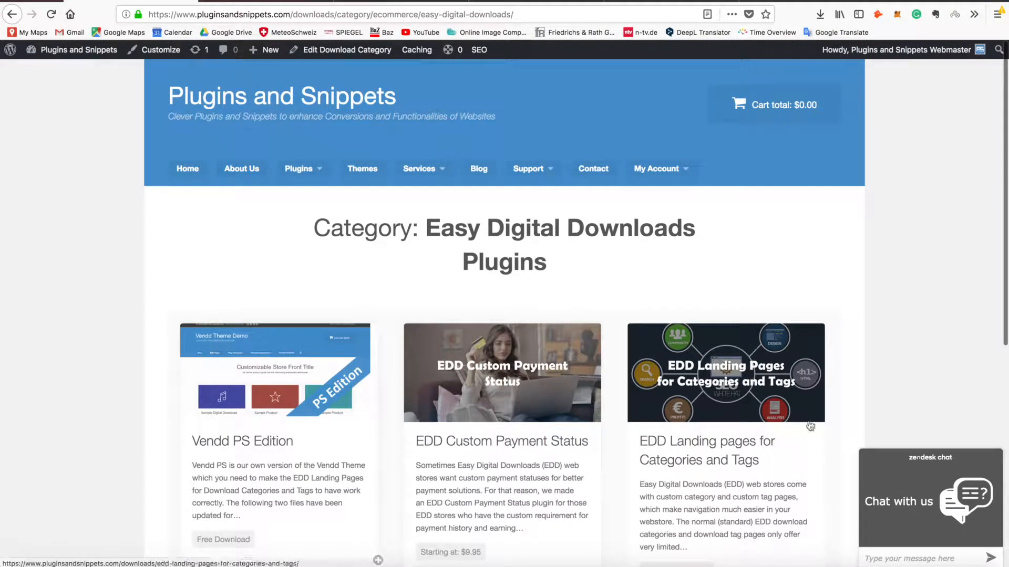
pyautogui.scroll(-2, 320, 399)
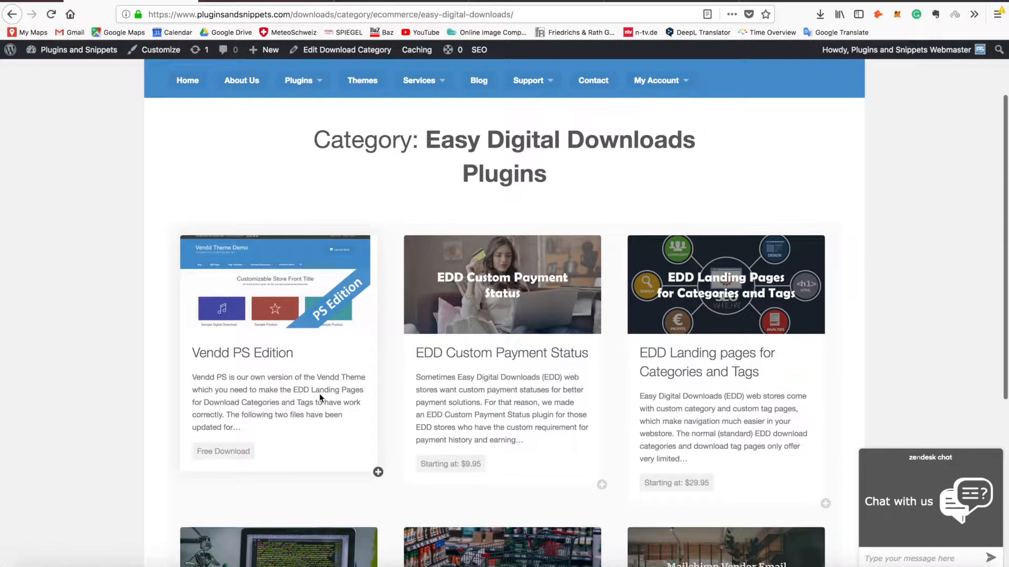
pyautogui.scroll(-1, 329, 395)
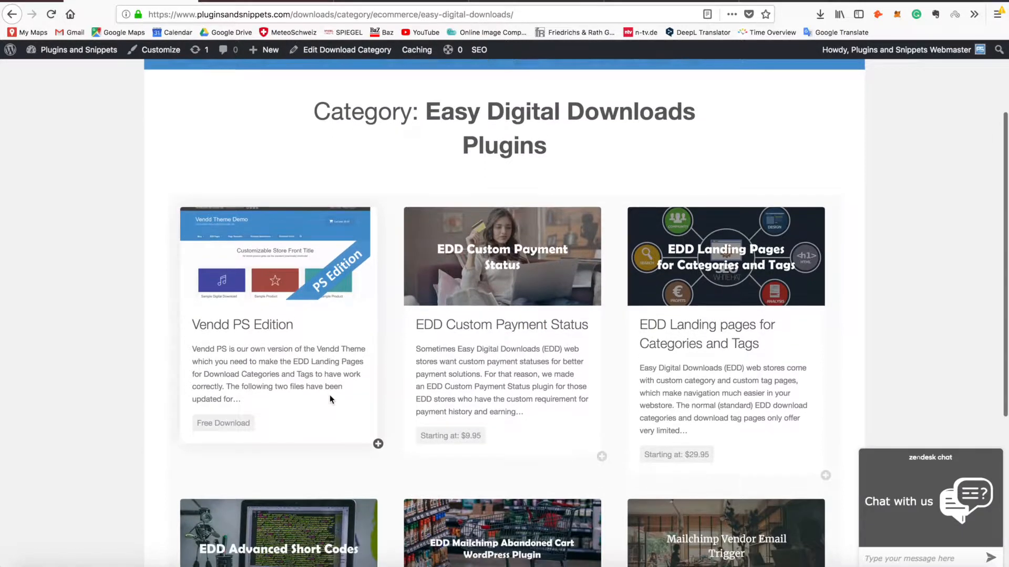
pyautogui.scroll(-3, 339, 353)
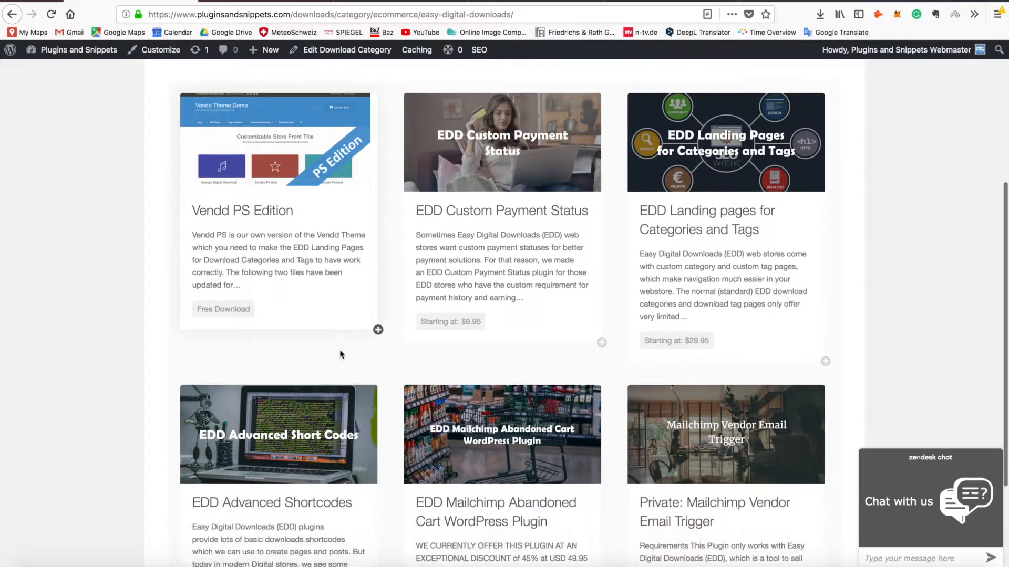
pyautogui.scroll(-3, 340, 355)
pyautogui.scroll(8, 342, 352)
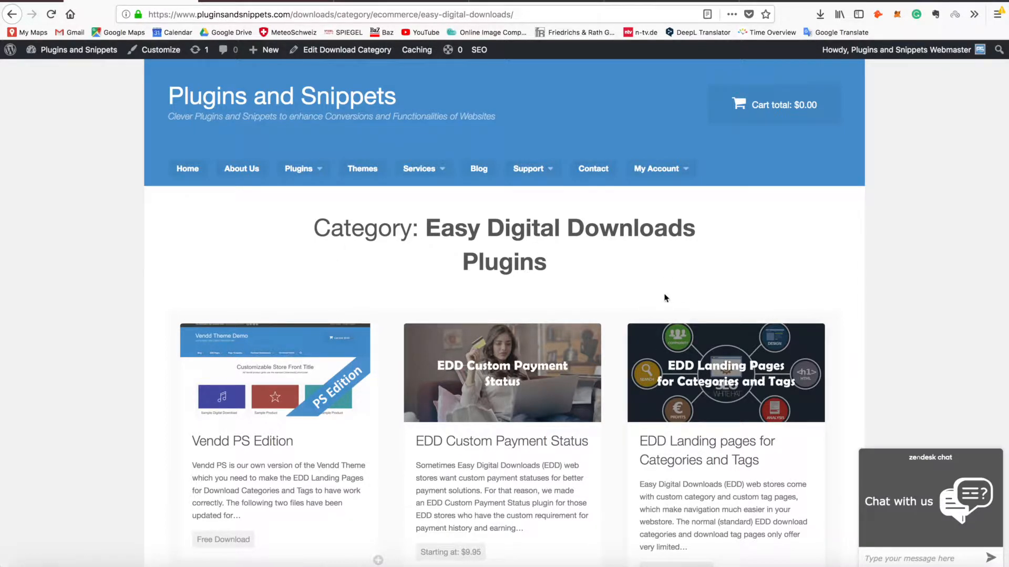
pyautogui.scroll(-10, 616, 286)
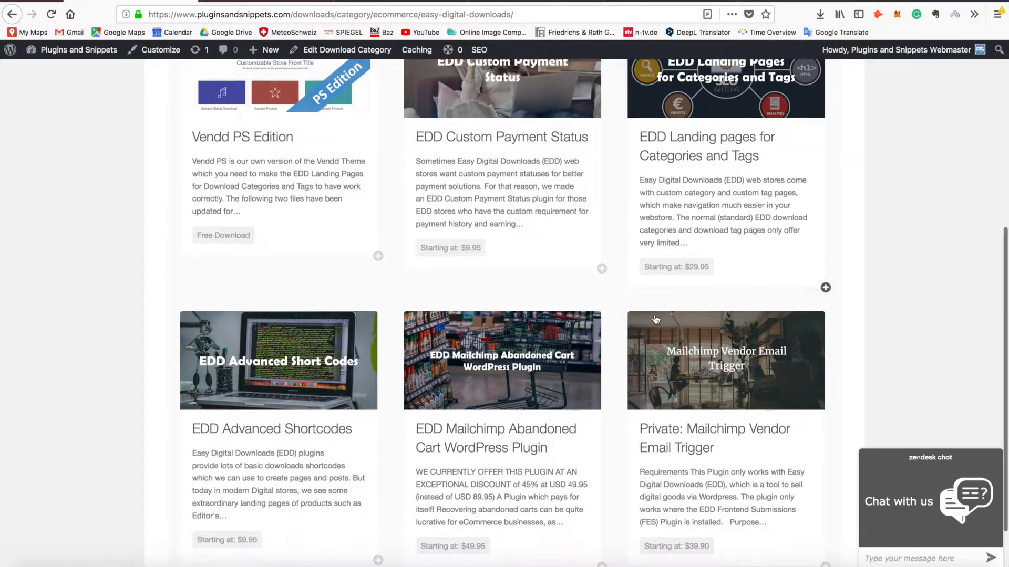
pyautogui.scroll(10, 655, 320)
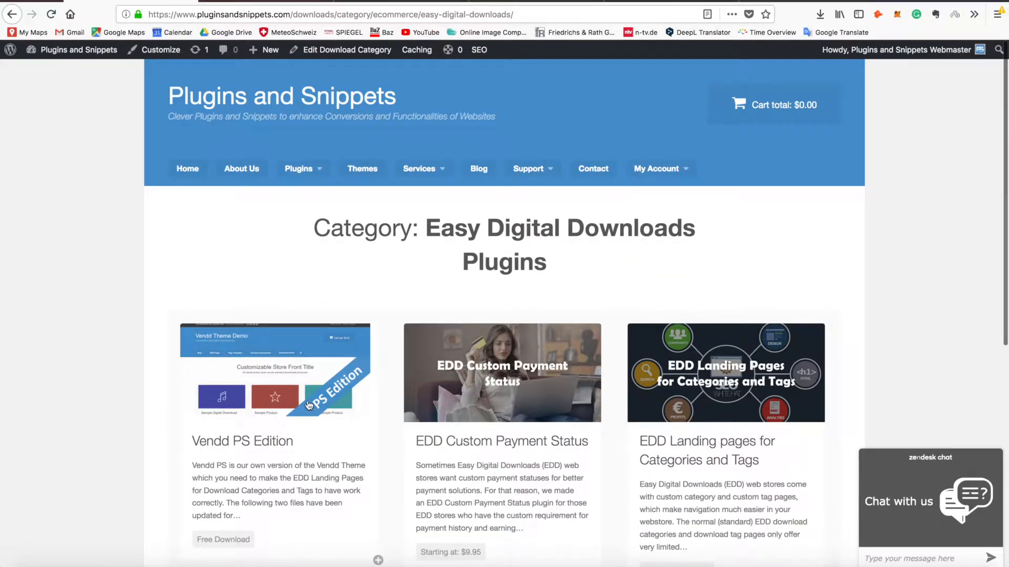
pyautogui.scroll(-8, 423, 410)
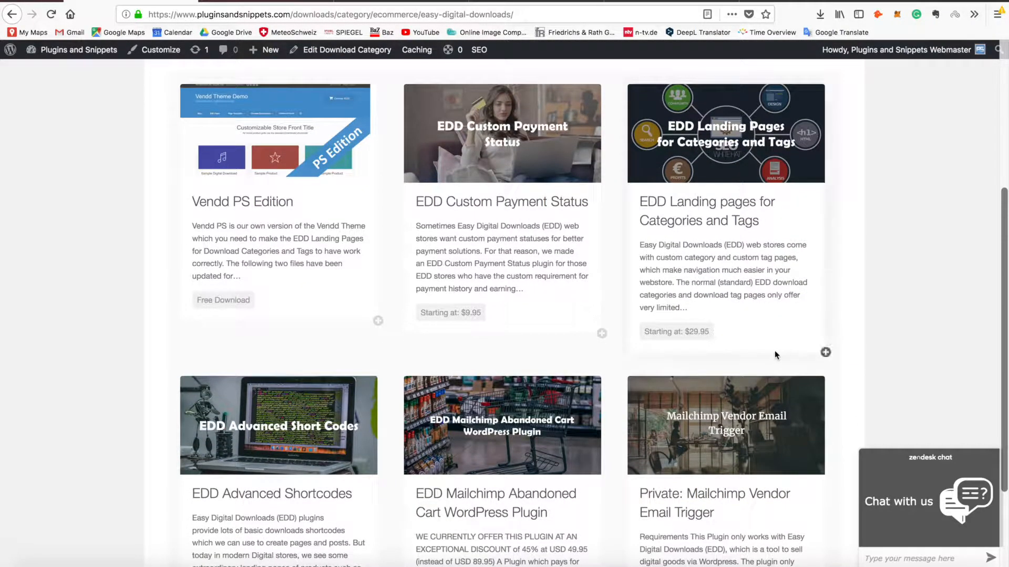
pyautogui.scroll(6, 776, 350)
pyautogui.scroll(2, 776, 352)
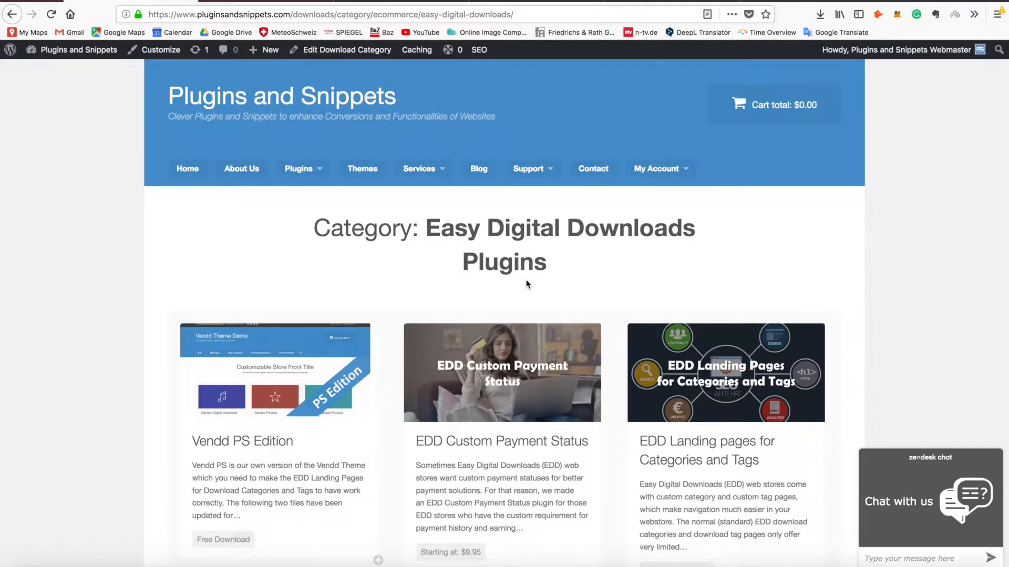
# Set the Easy Digital Downloads Plugins category's description to "This would be a great landing page!" and update the category
pyautogui.click(261, 1)
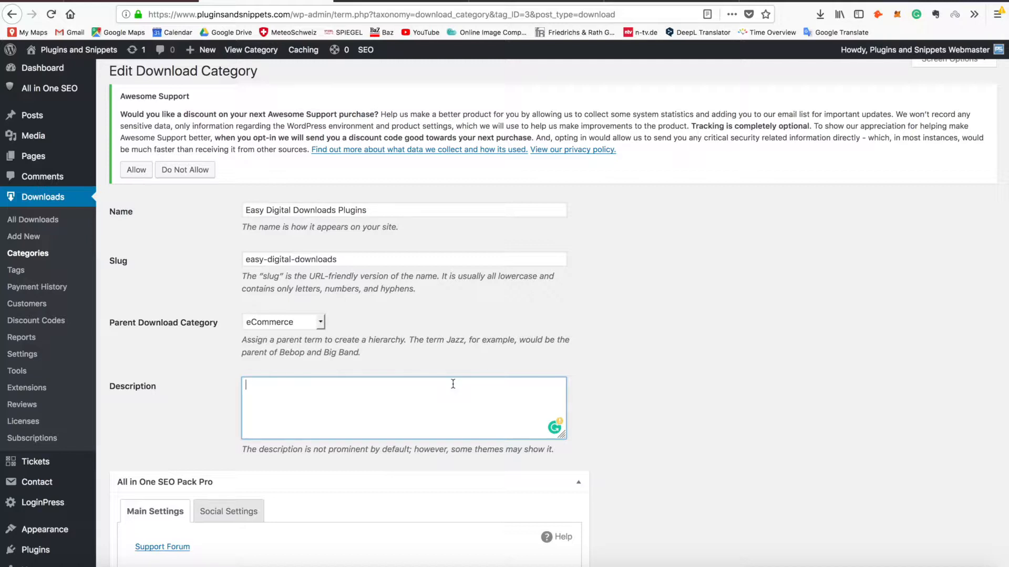
pyautogui.write('This would be a great landing page!')
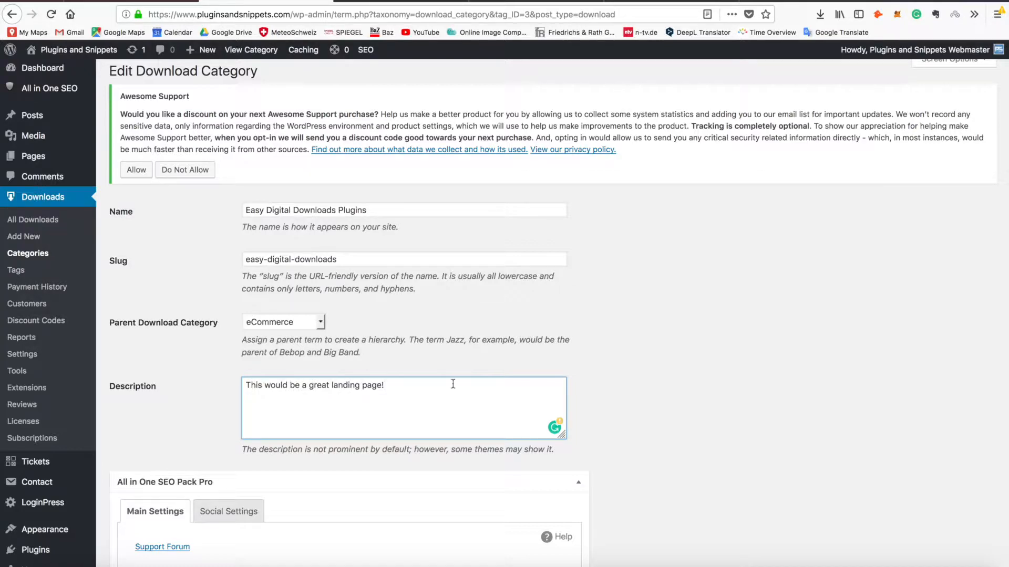
pyautogui.scroll(-10, 564, 364)
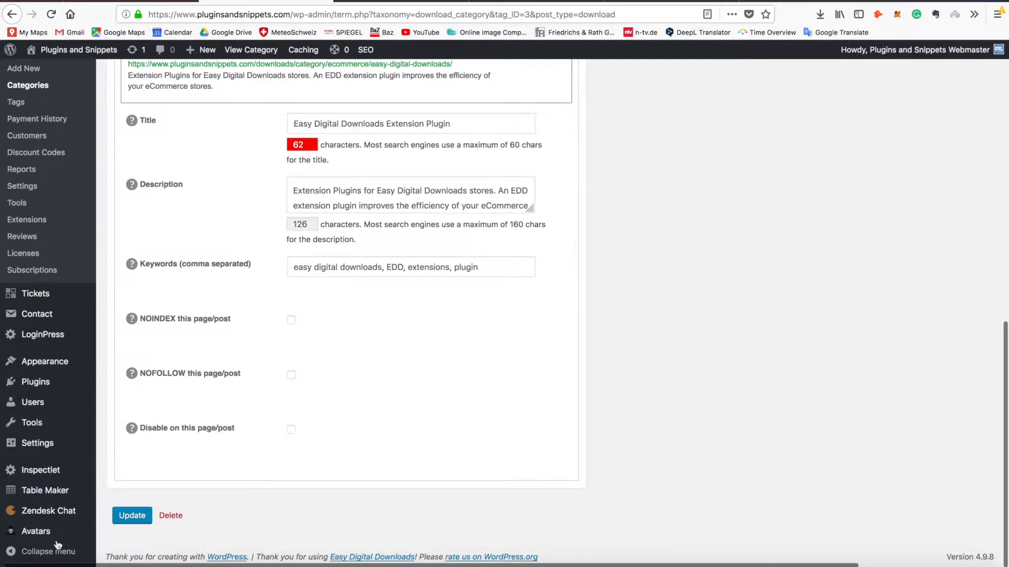
pyautogui.click(132, 516)
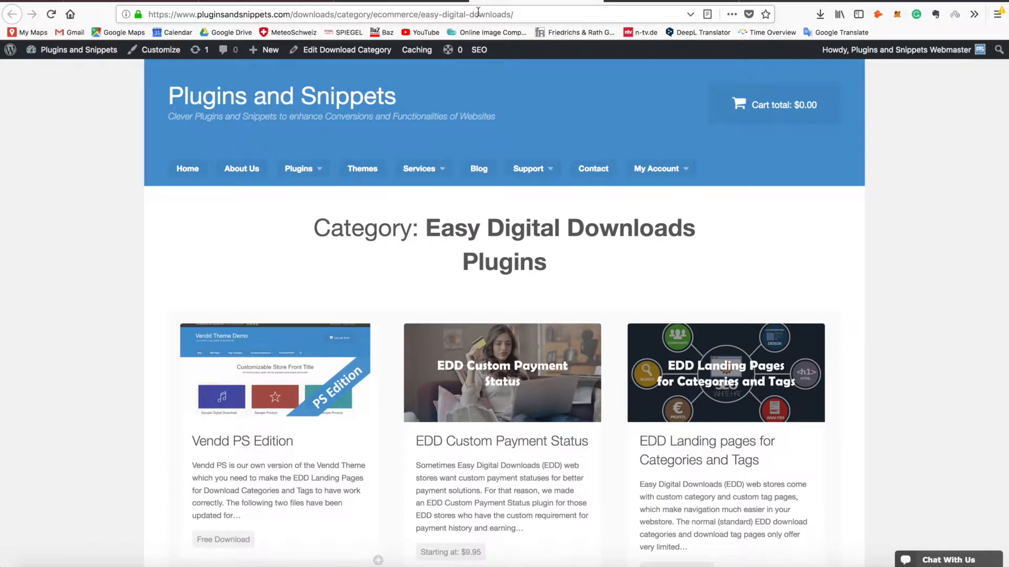
# Reload the public Easy Digital Downloads category page and highlight the description below its heading
pyautogui.click(478, 14)
pyautogui.press('Return')
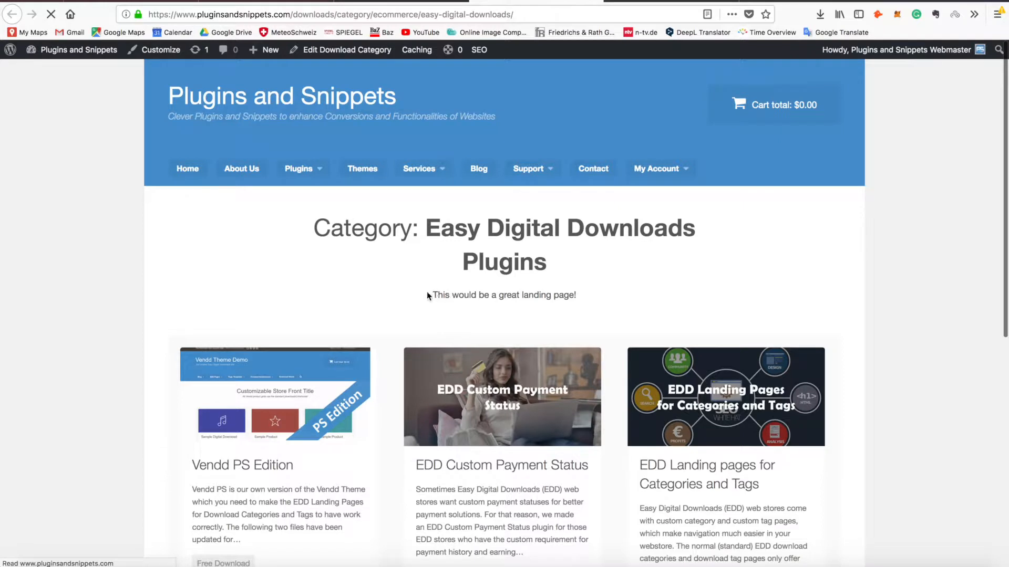
pyautogui.moveTo(434, 297); pyautogui.dragTo(580, 296)
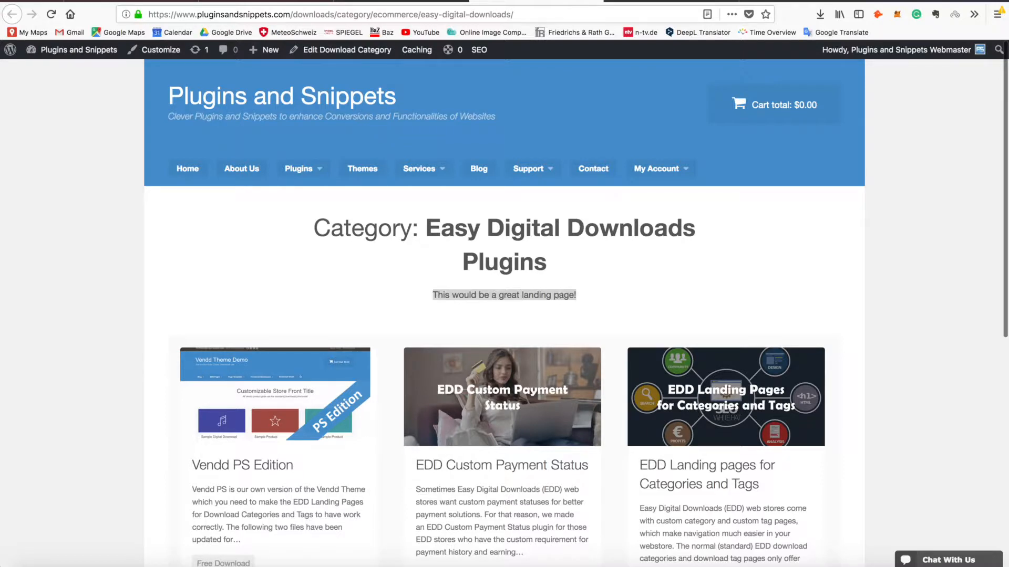
# Compare the category's plain description field in the admin with the layout of the public category page
pyautogui.click(264, 1)
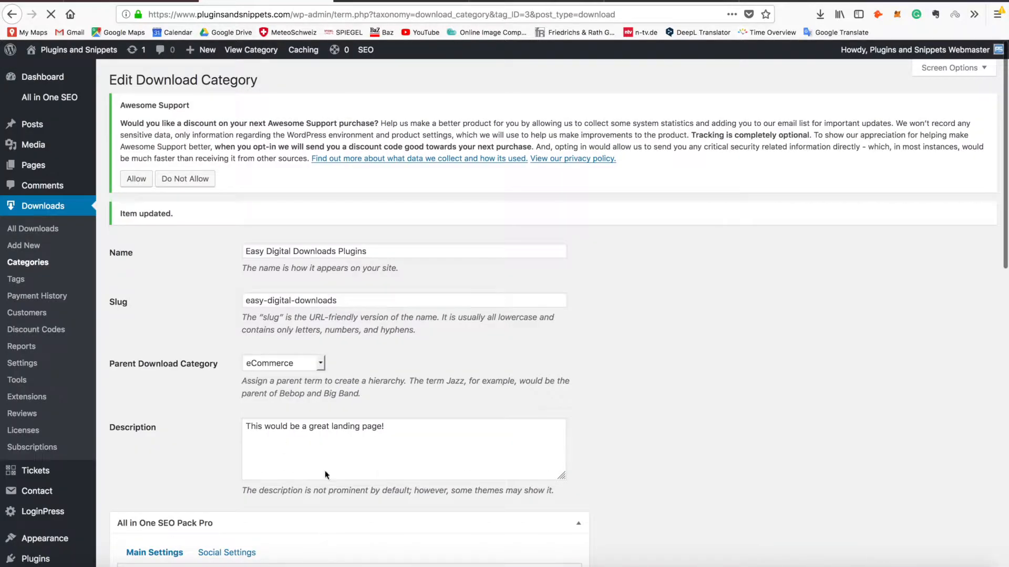
pyautogui.click(376, 446)
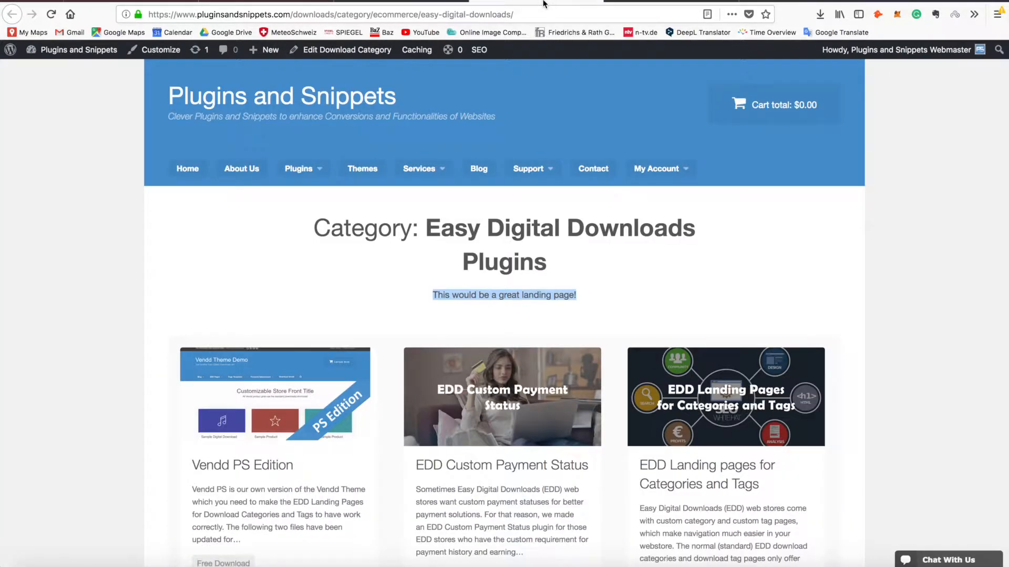
pyautogui.click(536, 4)
pyautogui.scroll(-10, 525, 314)
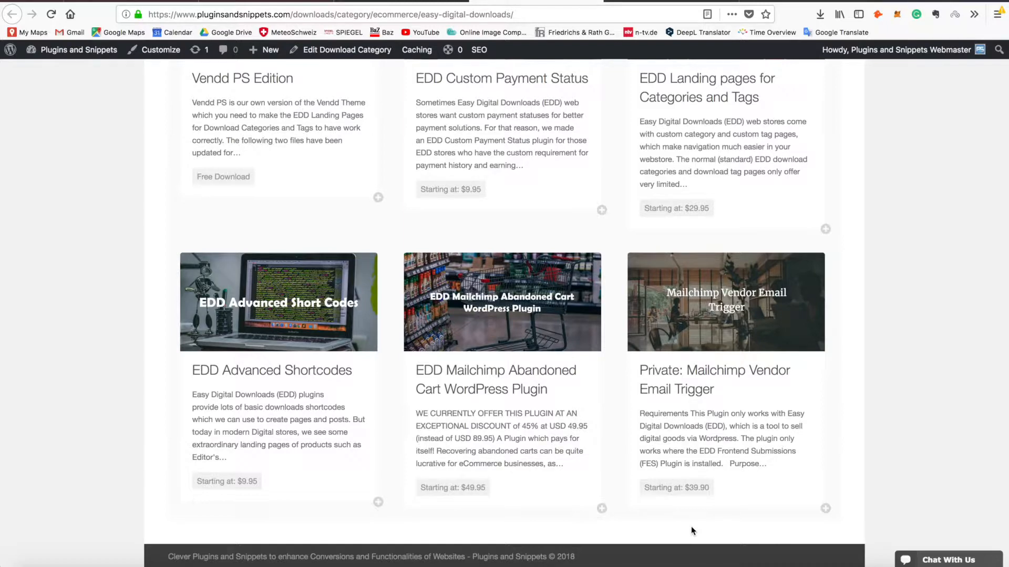
pyautogui.scroll(7, 602, 507)
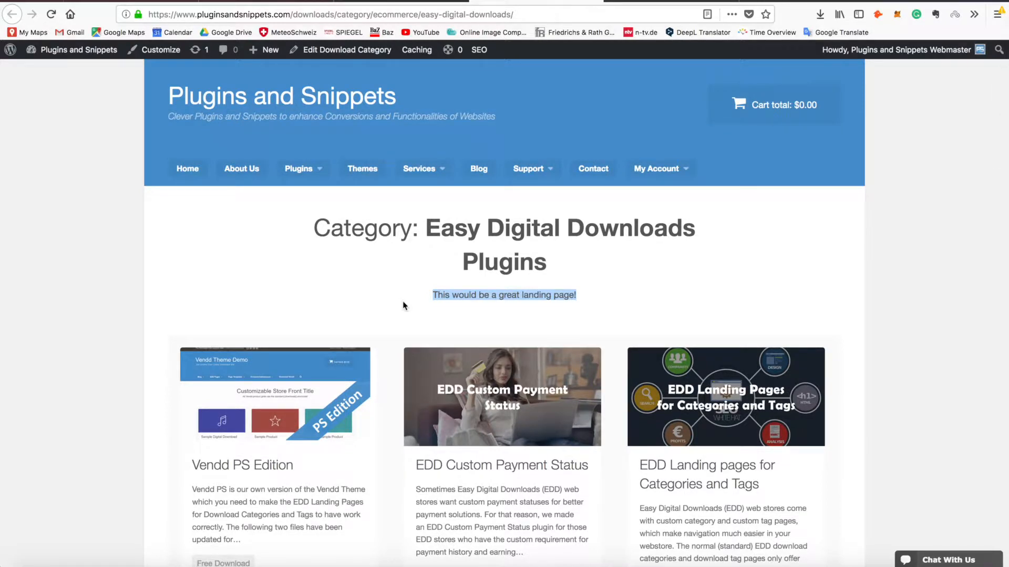
pyautogui.scroll(-2, 402, 302)
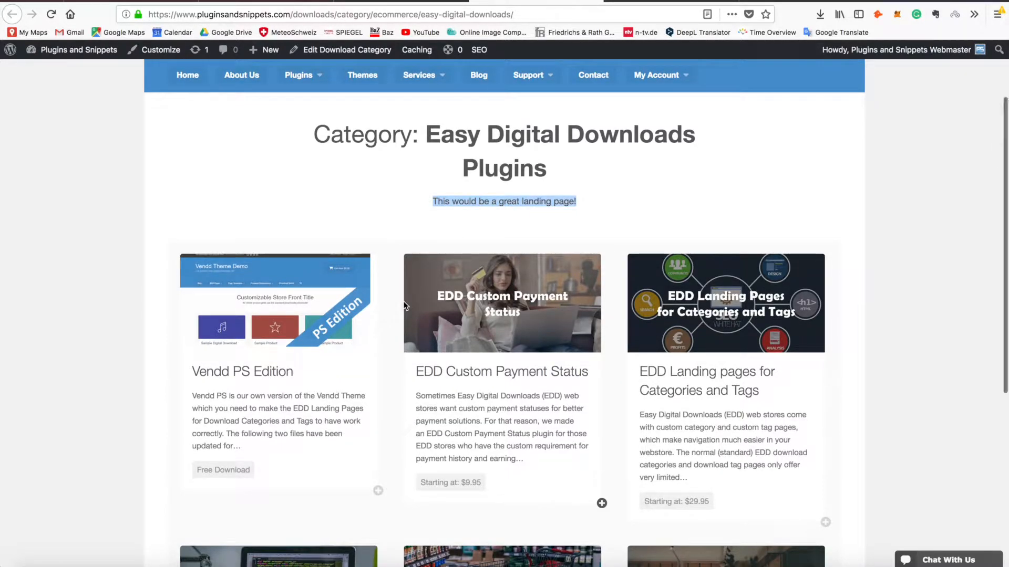
pyautogui.scroll(-1, 405, 308)
pyautogui.scroll(2, 363, 130)
# On the Add Plugins page, view the v.1.0.8 folder in the ZIP upload's file chooser and close it without picking a file
pyautogui.click(373, 1)
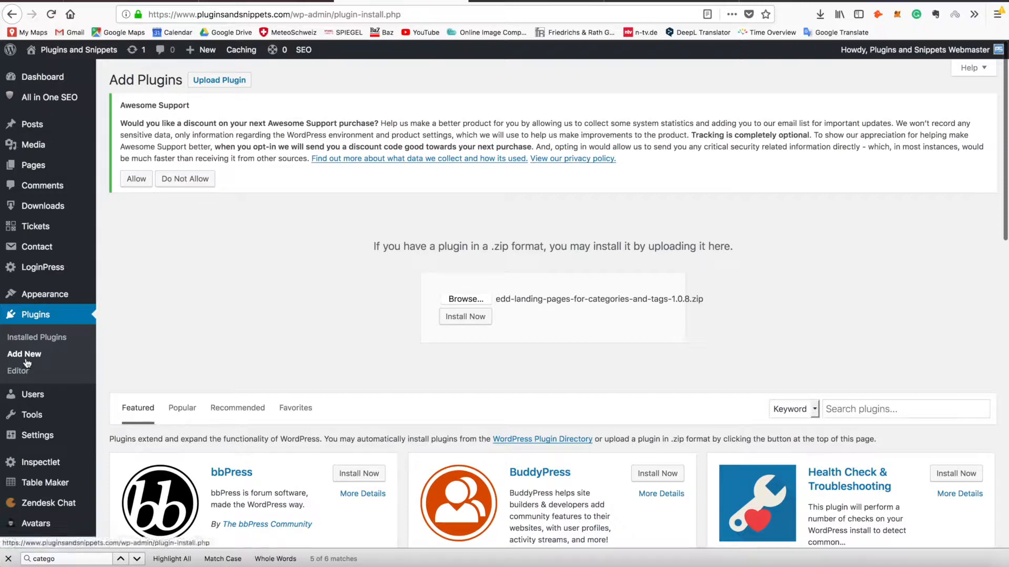
pyautogui.click(467, 298)
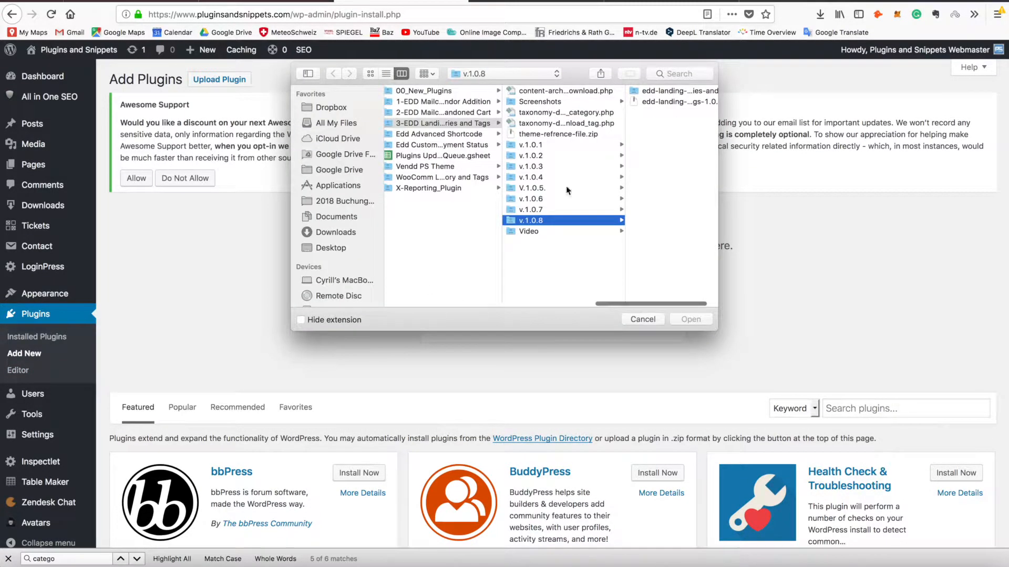
pyautogui.click(646, 319)
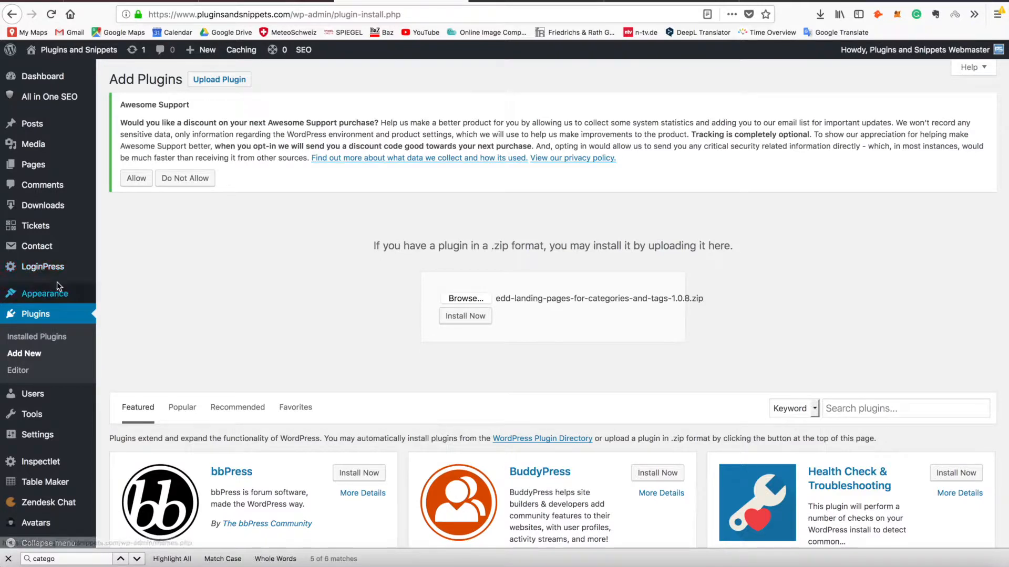
# Open the site's installed themes page and examine the Vendd PS and Vendd themes
pyautogui.moveTo(68, 294)
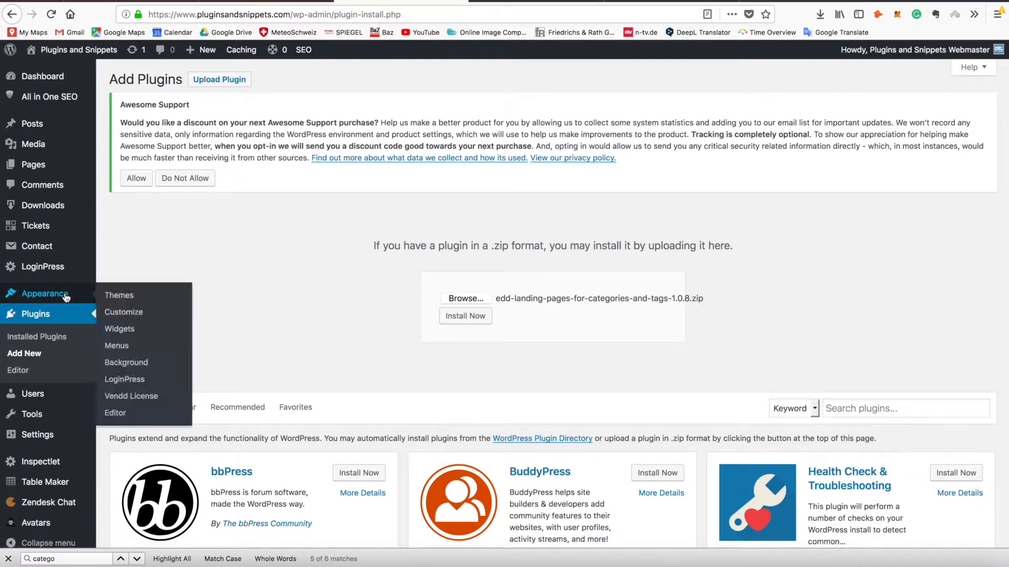
pyautogui.click(120, 297)
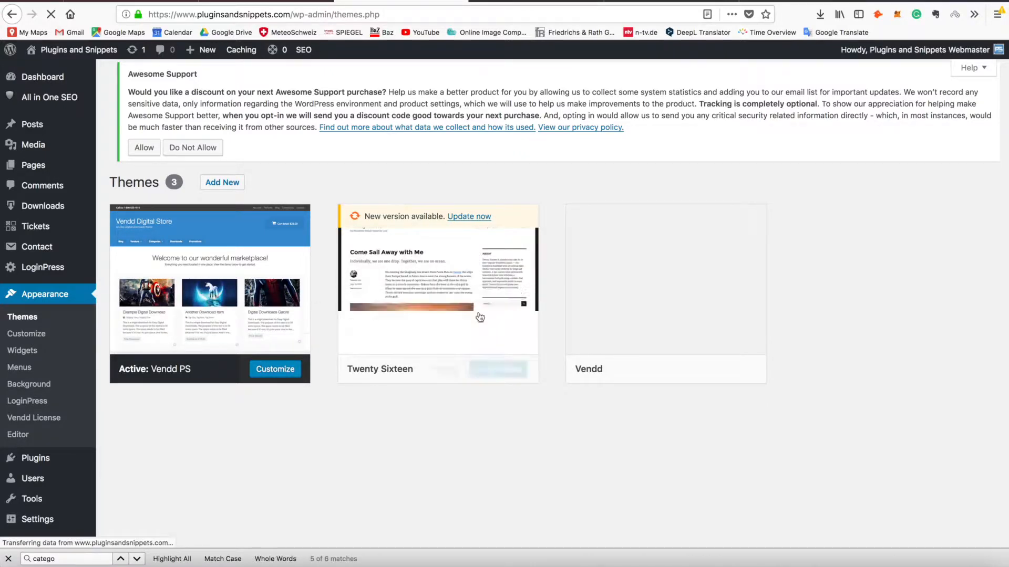
pyautogui.moveTo(617, 316)
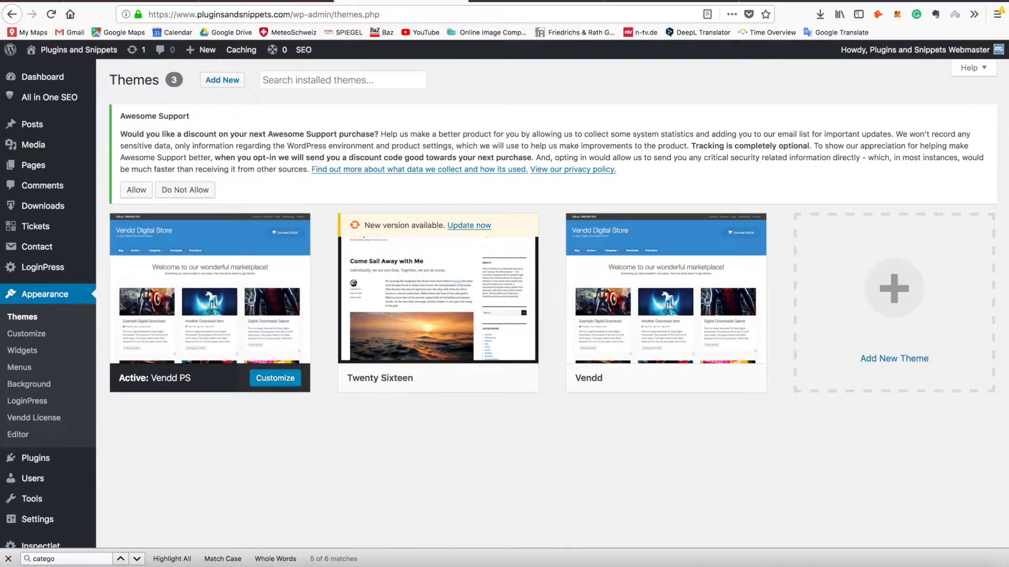
# Check the Vendd PS Edition product on the public category page, and return to the installed themes overview
pyautogui.click(525, 1)
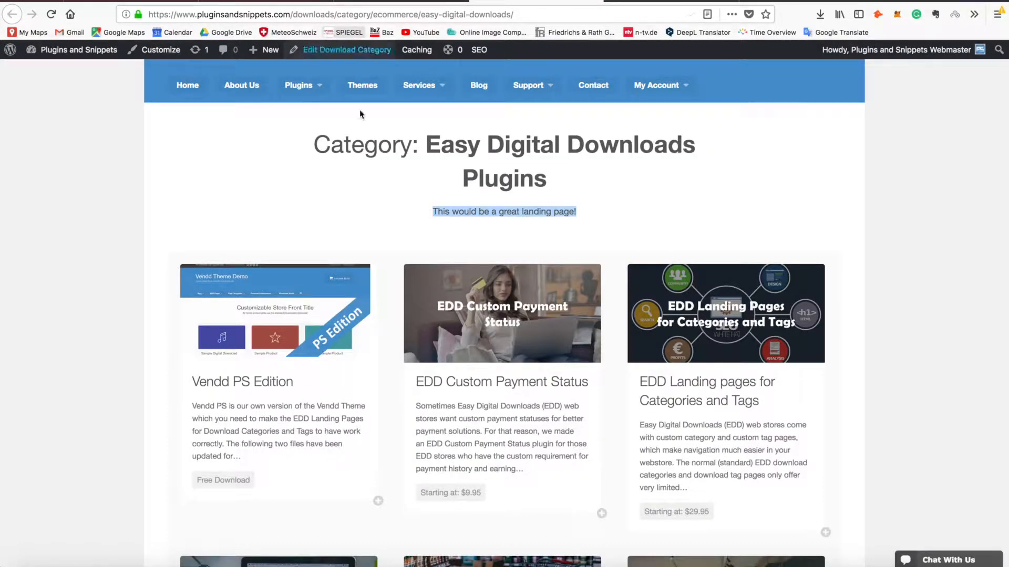
pyautogui.scroll(-2, 414, 116)
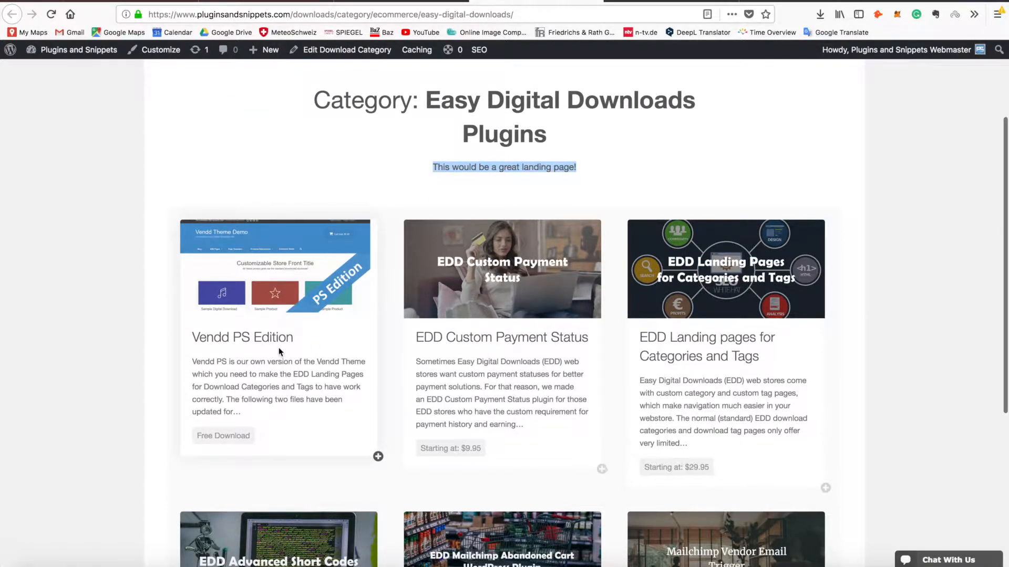
pyautogui.scroll(1, 290, 286)
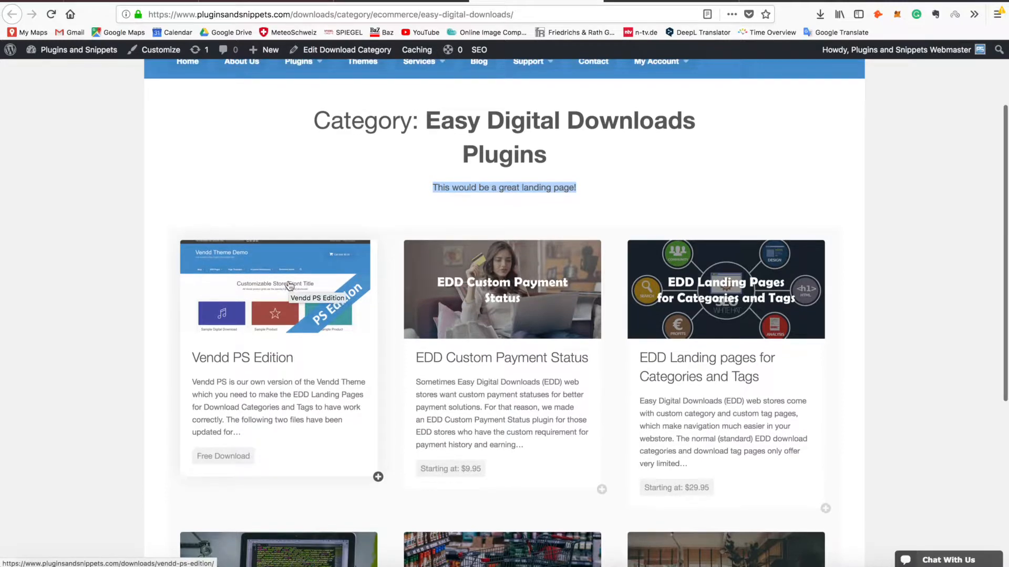
pyautogui.click(265, 1)
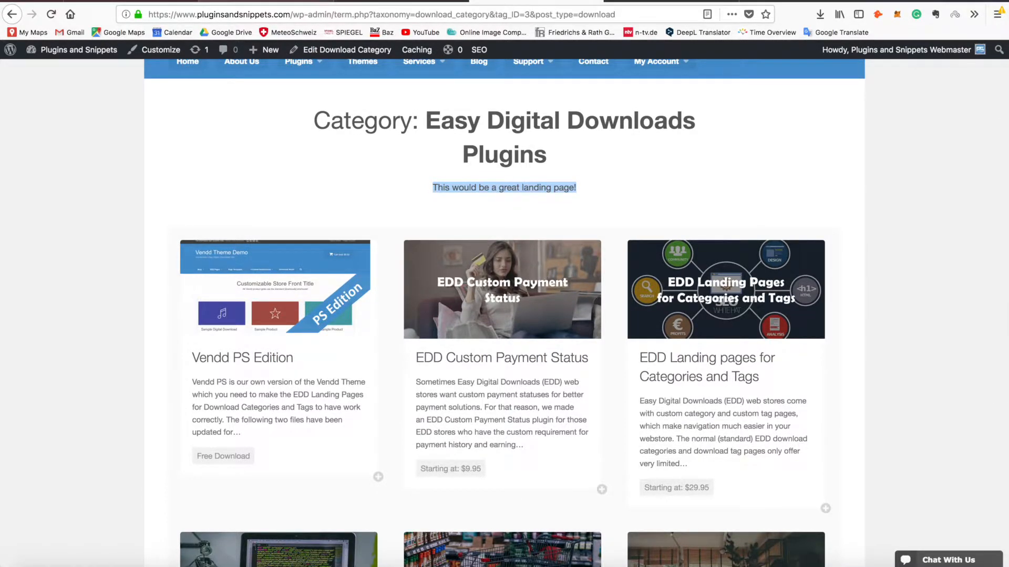
pyautogui.click(119, 0)
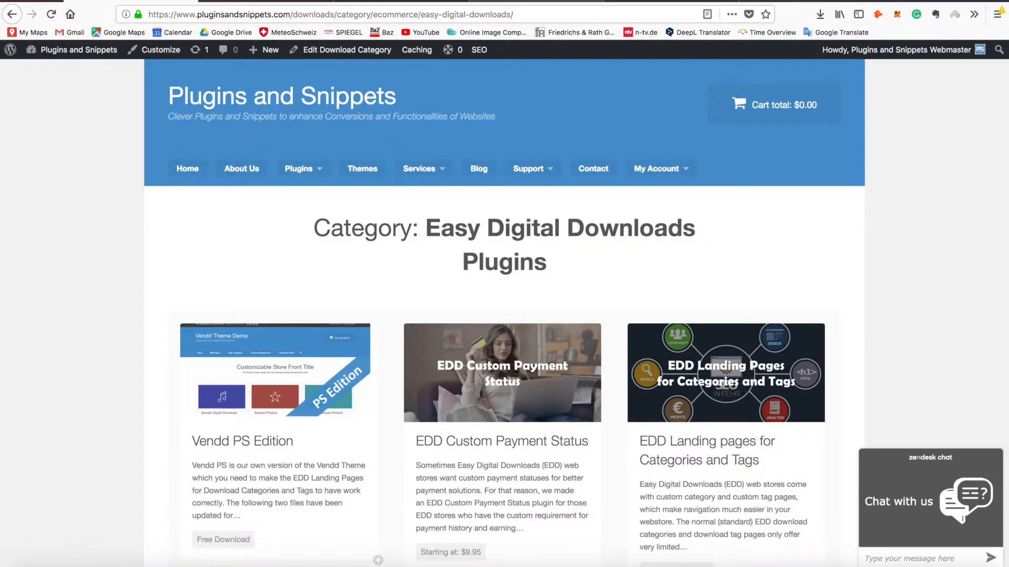
pyautogui.click(428, 1)
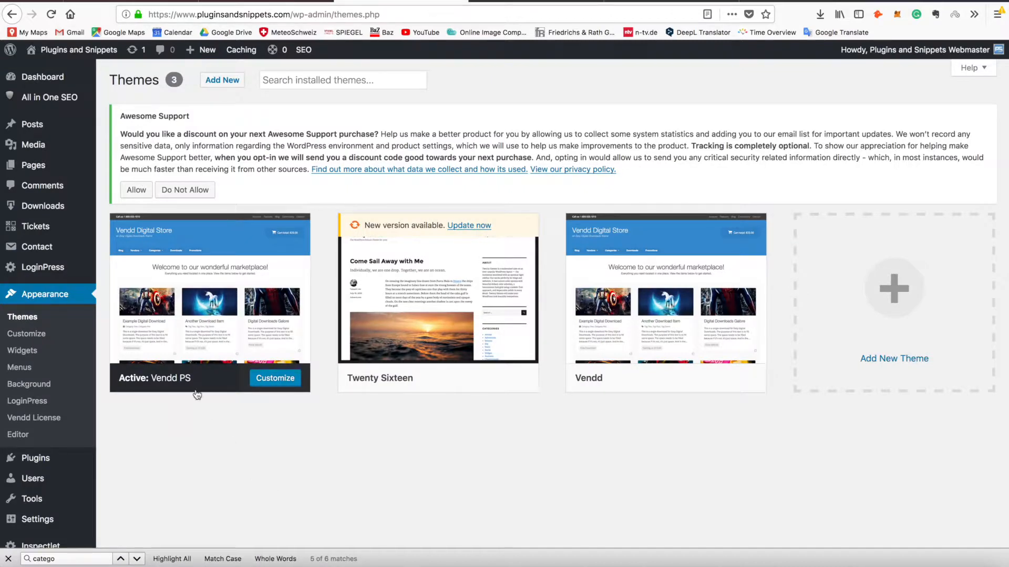
# Leave the themes overview and open the site's list of installed plugins
pyautogui.moveTo(169, 389)
pyautogui.click(252, 1)
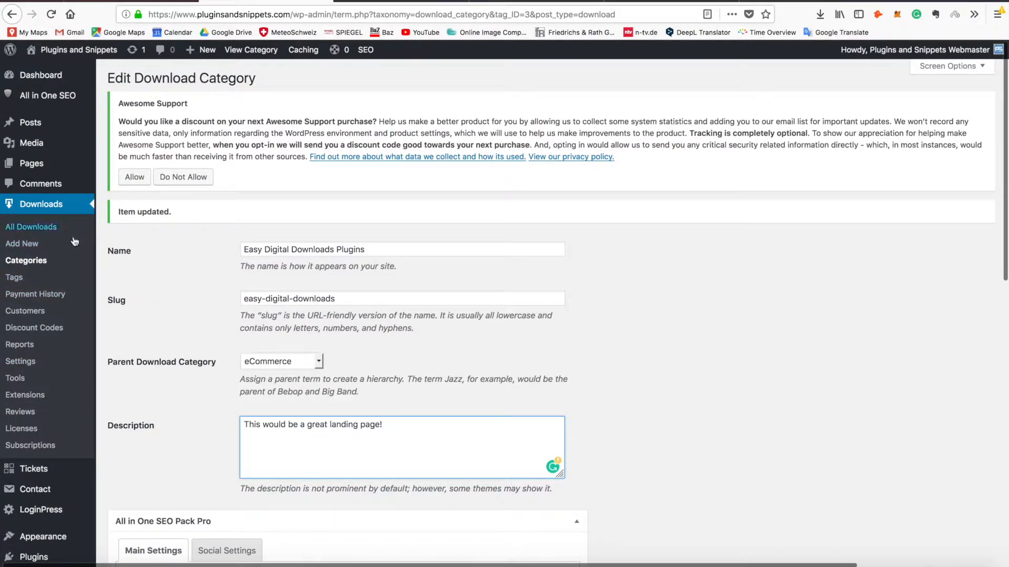
pyautogui.scroll(-3, 63, 336)
pyautogui.moveTo(55, 469)
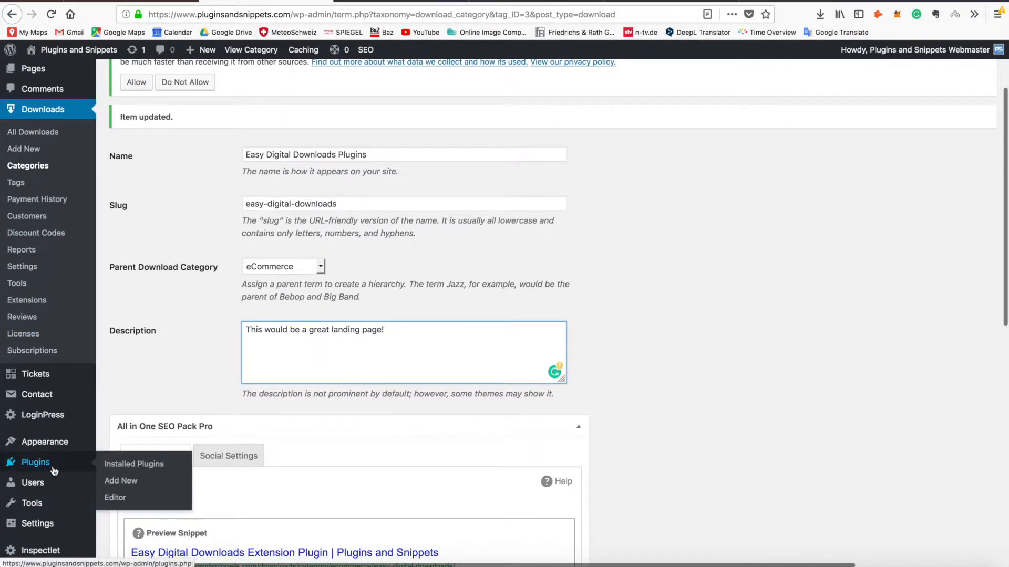
pyautogui.click(125, 468)
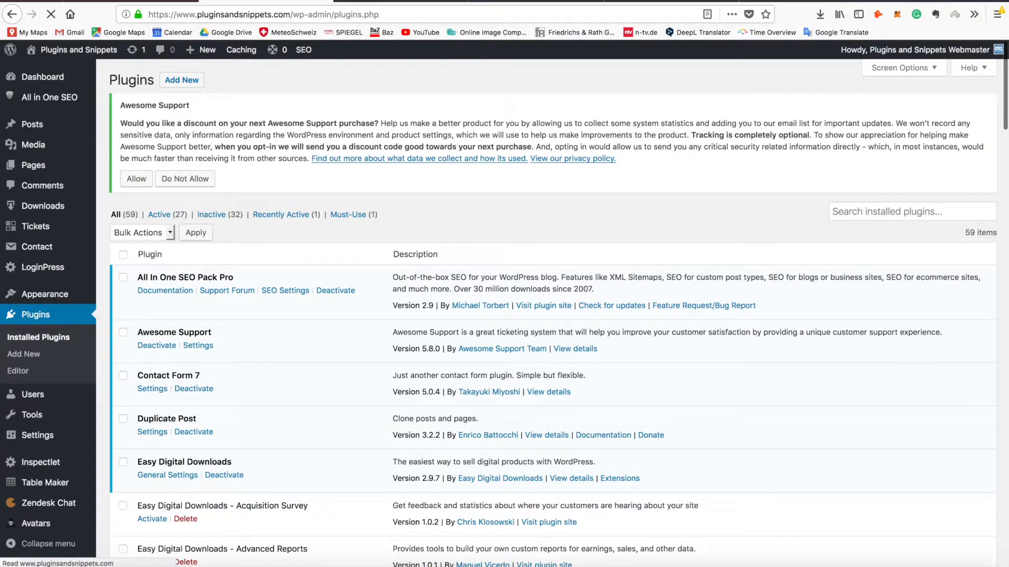
# Search the installed plugins page for "landing" and activate EDD Landing pages for Categories and Tags
pyautogui.hotkey('ctrl', 'f')
pyautogui.write('la nding')
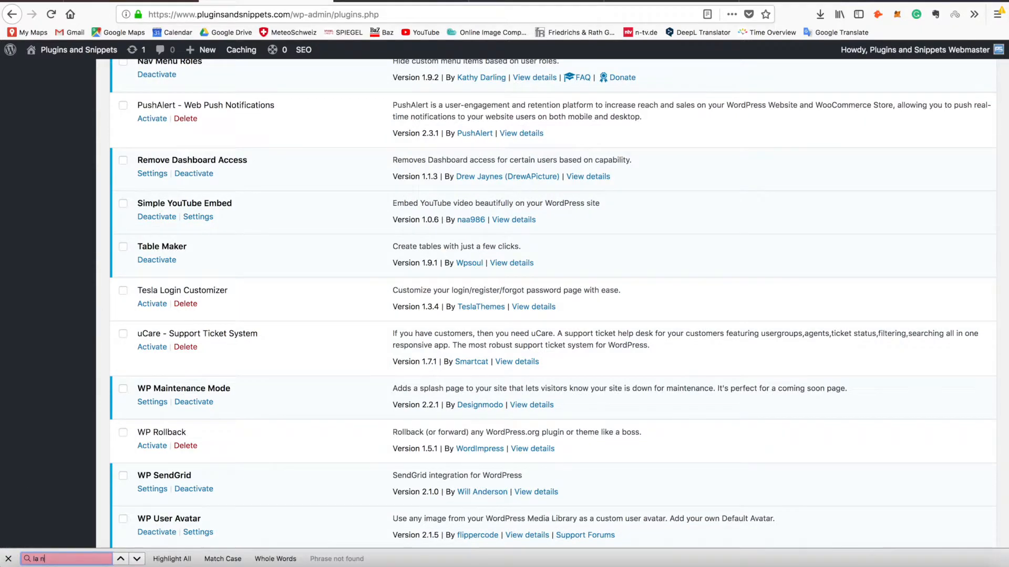
pyautogui.press('BackSpace')
pyautogui.press('BackSpace')
pyautogui.write('nd')
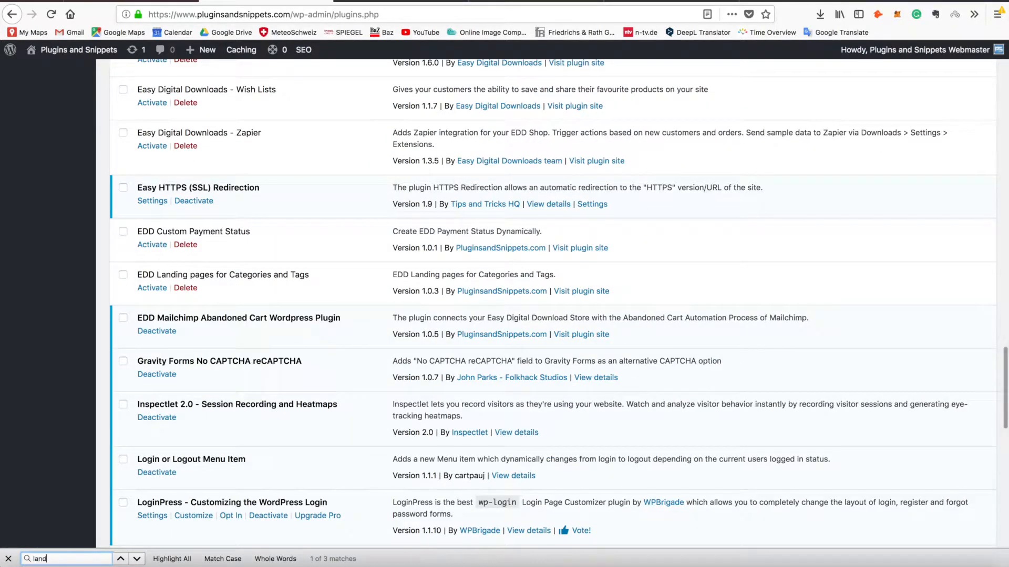
pyautogui.write('ing')
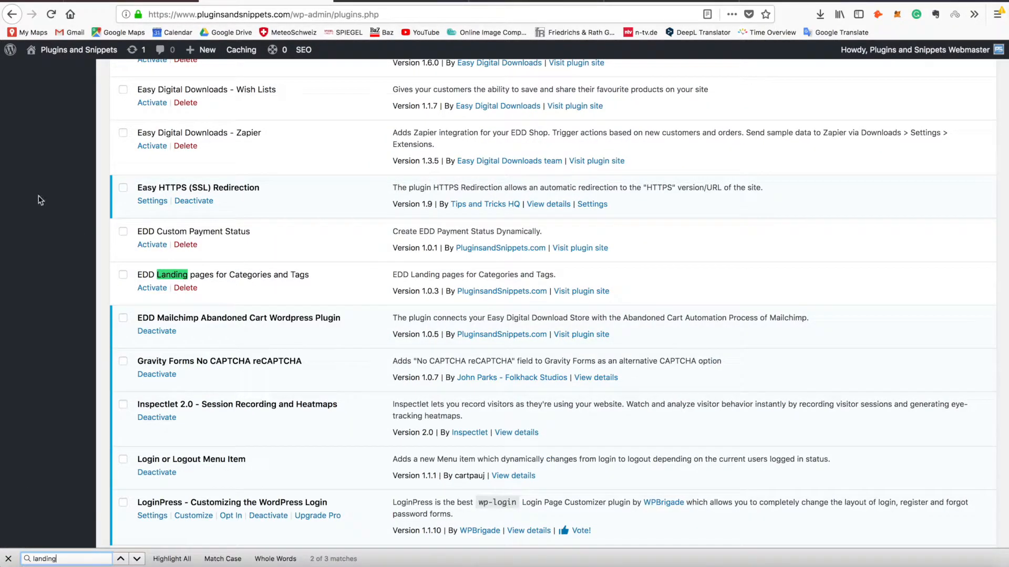
pyautogui.click(152, 288)
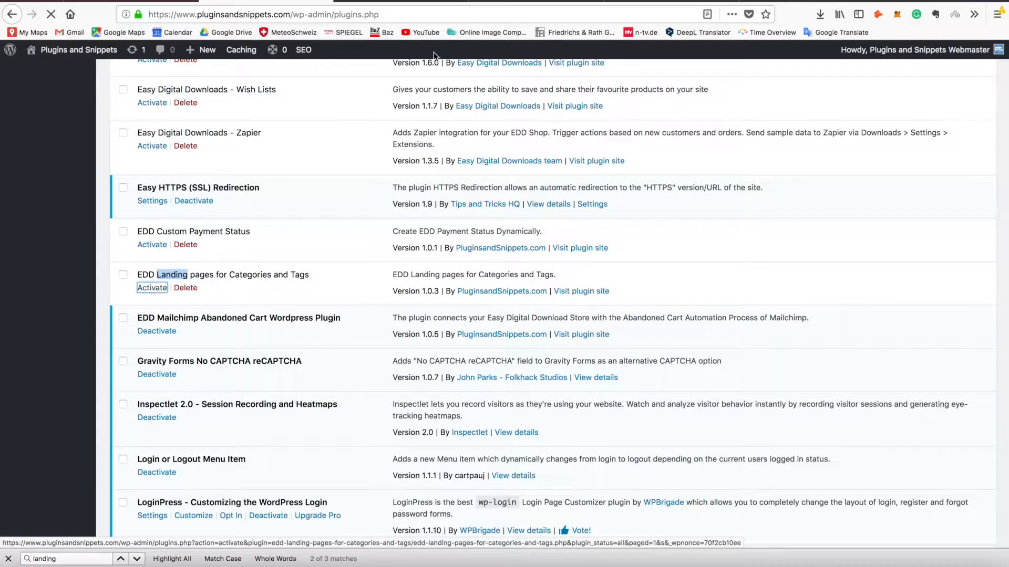
# Switch to the public Easy Digital Downloads Plugins category page and open that category for editing
pyautogui.click(521, 1)
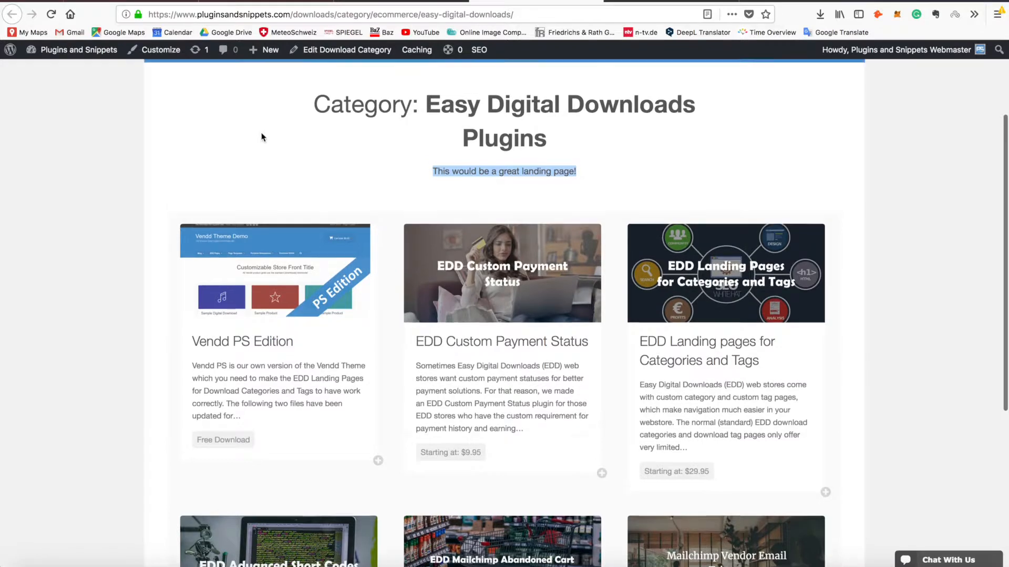
pyautogui.scroll(3, 346, 58)
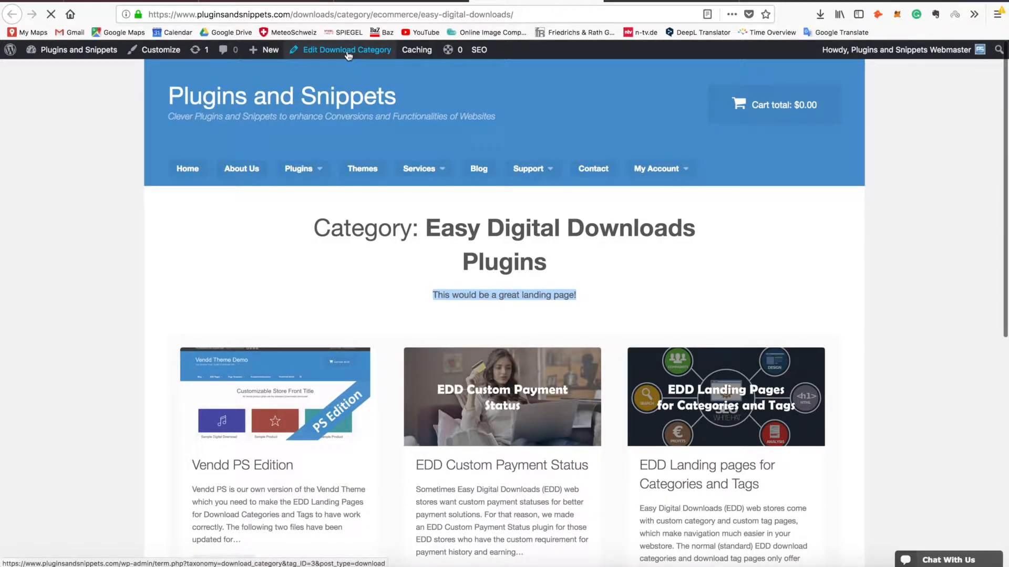
pyautogui.click(347, 50)
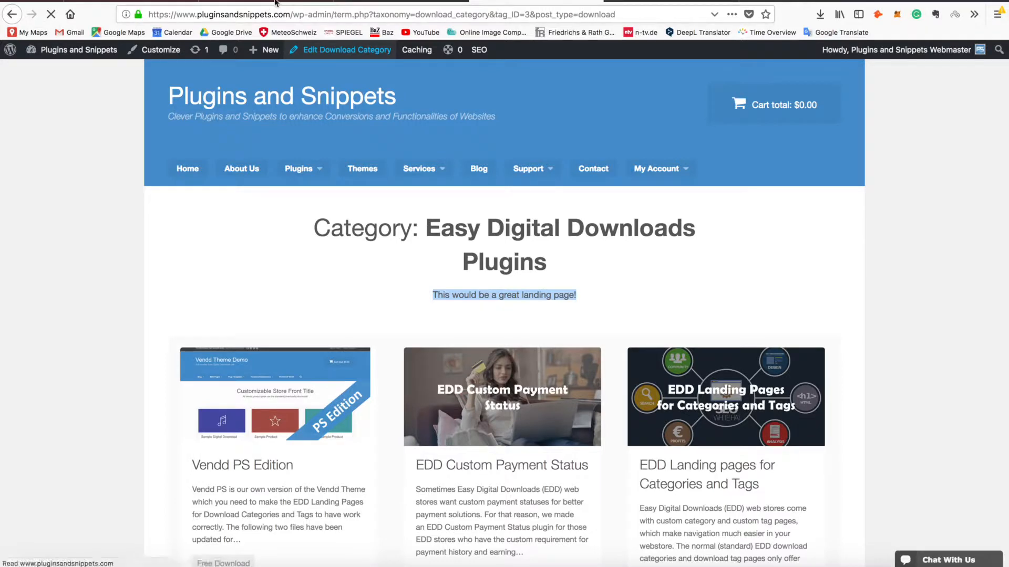
# Return to the installed plugins list and check the activation status of EDD Landing pages for Categories and Tags
pyautogui.scroll(-3, 233, 418)
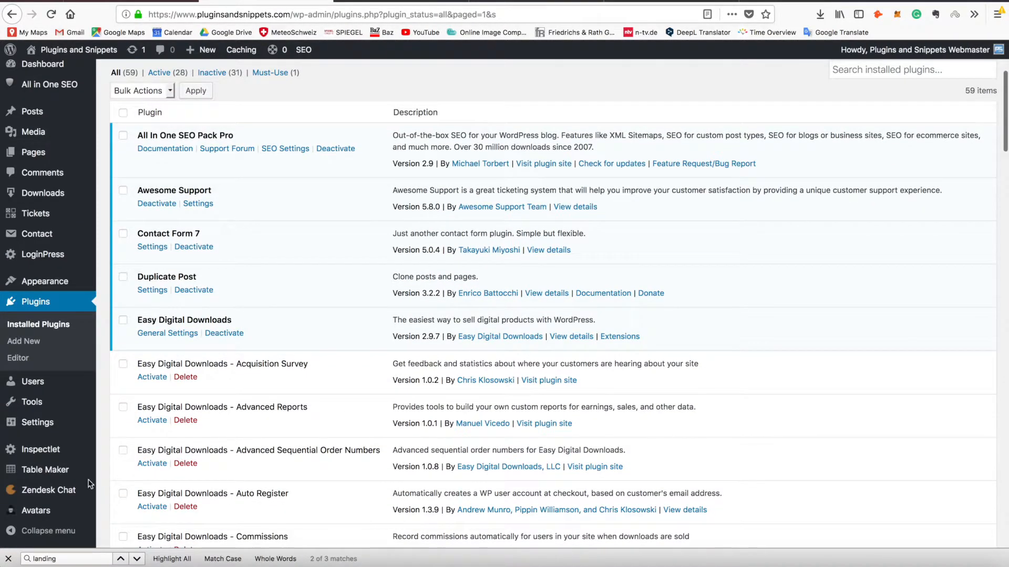
pyautogui.click(87, 559)
pyautogui.doubleClick(87, 559)
pyautogui.write('lkandi')
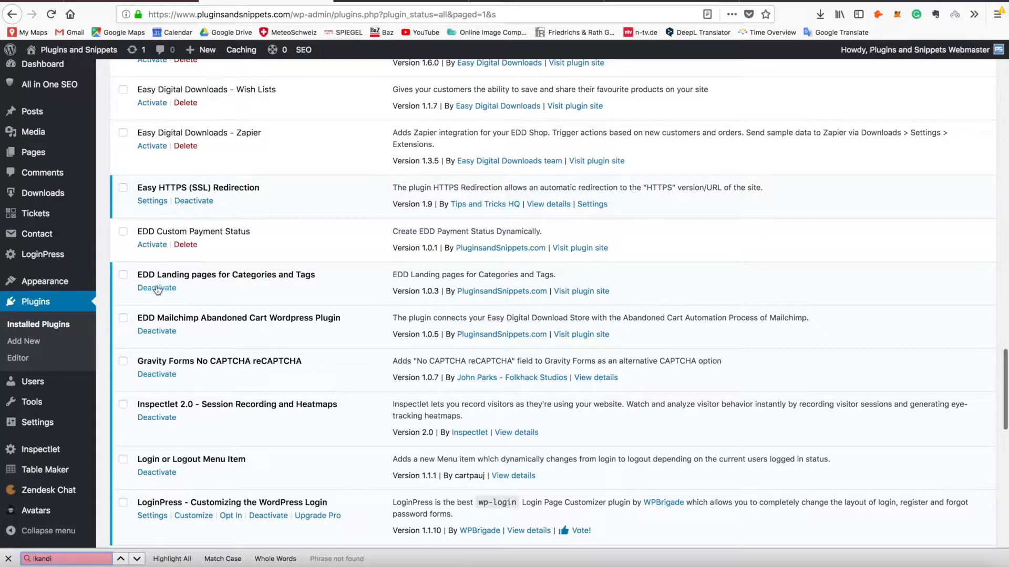
# In the category's editor, left-align the description text "This would be a great landing page!"
pyautogui.click(520, 1)
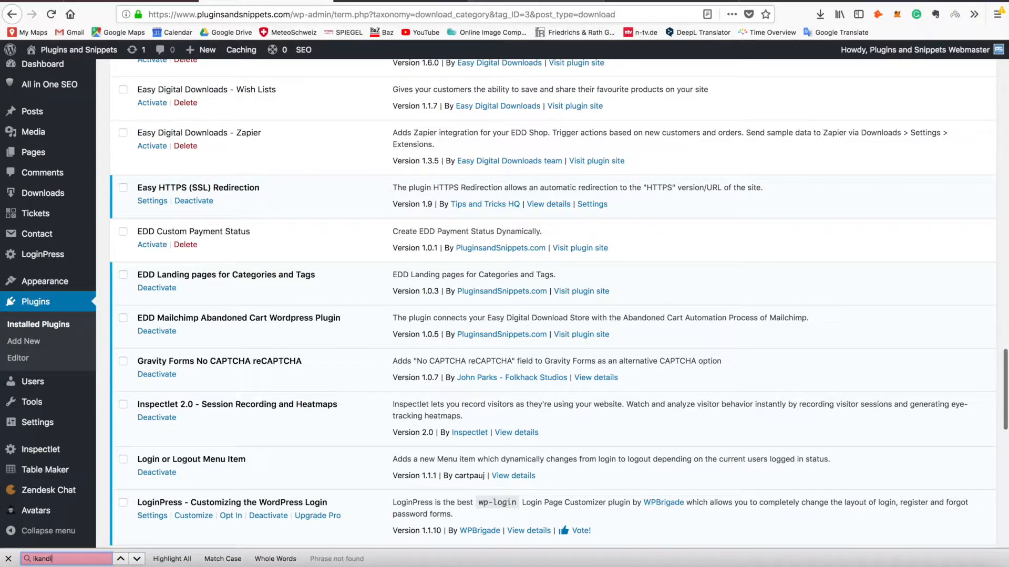
pyautogui.scroll(-5, 180, 392)
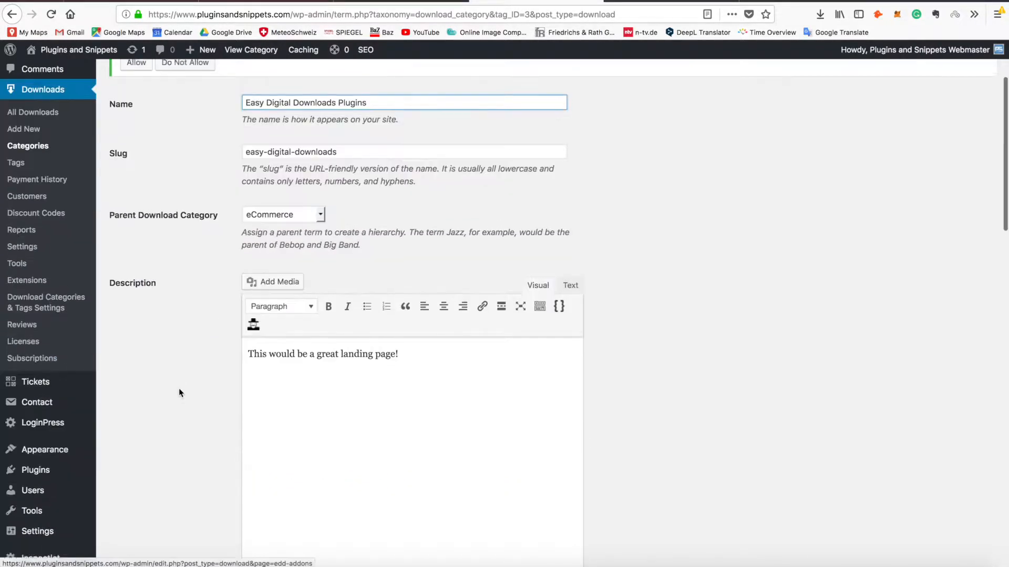
pyautogui.click(286, 288)
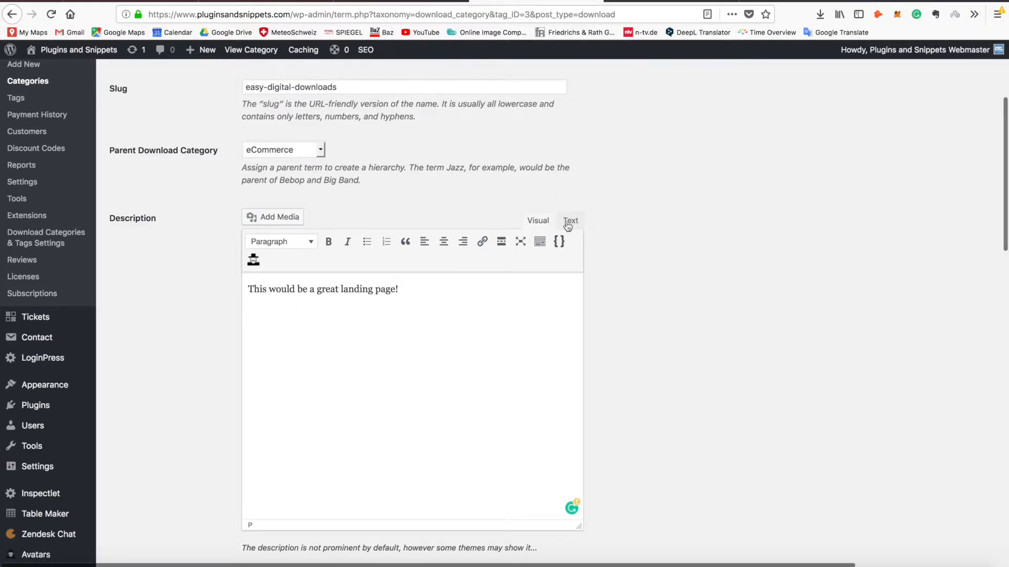
pyautogui.moveTo(397, 289); pyautogui.dragTo(332, 278)
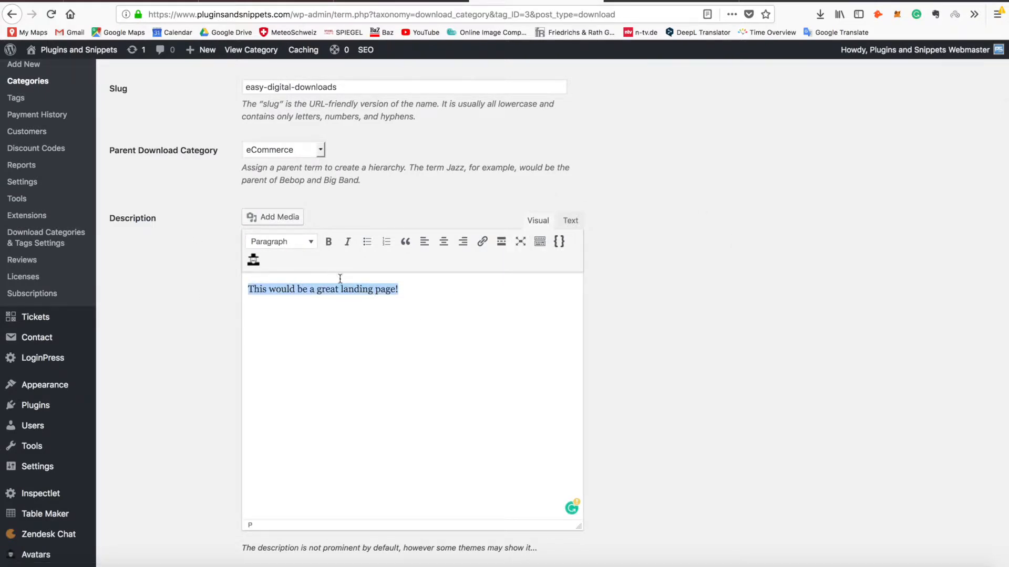
pyautogui.click(424, 241)
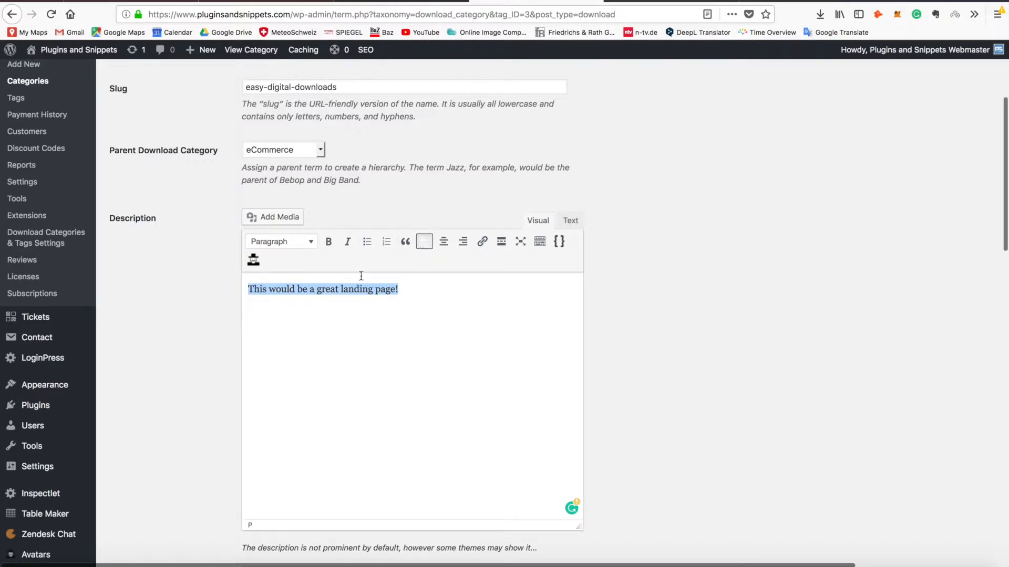
# Examine the Bottom Description field and its text below the category's main description
pyautogui.scroll(-5, 397, 283)
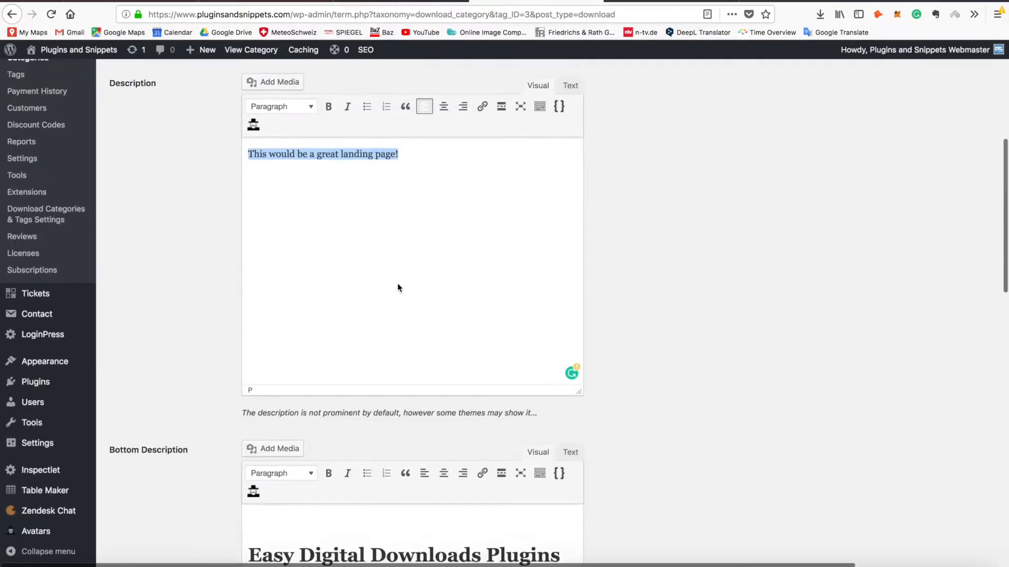
pyautogui.scroll(-3, 397, 288)
pyautogui.moveTo(280, 336); pyautogui.dragTo(422, 372)
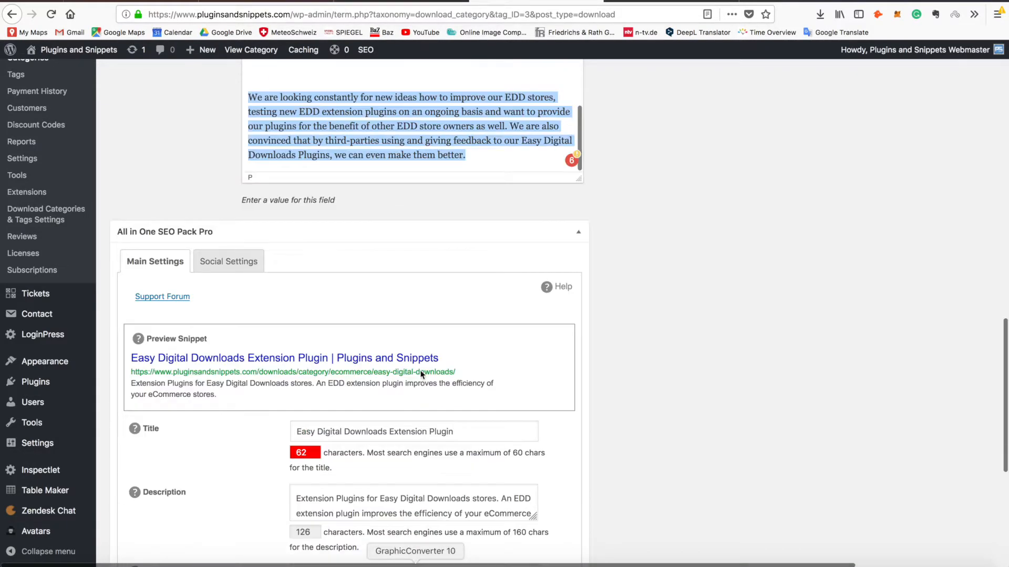
pyautogui.scroll(10, 220, 121)
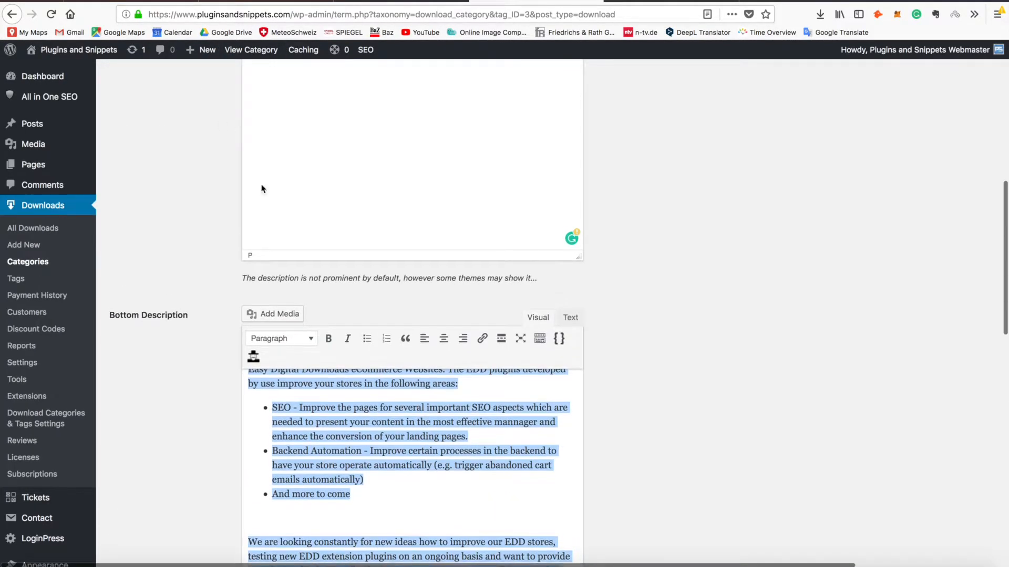
pyautogui.click(374, 395)
pyautogui.scroll(-5, 374, 395)
pyautogui.scroll(4, 252, 302)
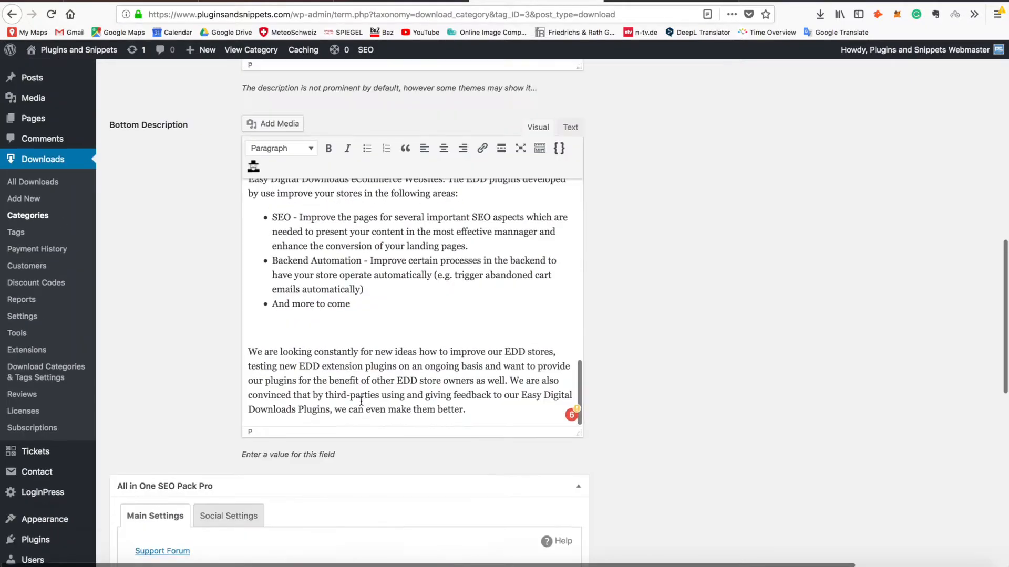
pyautogui.moveTo(286, 324); pyautogui.dragTo(280, 239)
pyautogui.click(304, 363)
# Select the "Easy Digital Downloads Plugins" heading in the Bottom Description and view the available paragraph formats without changing it
pyautogui.click(249, 344)
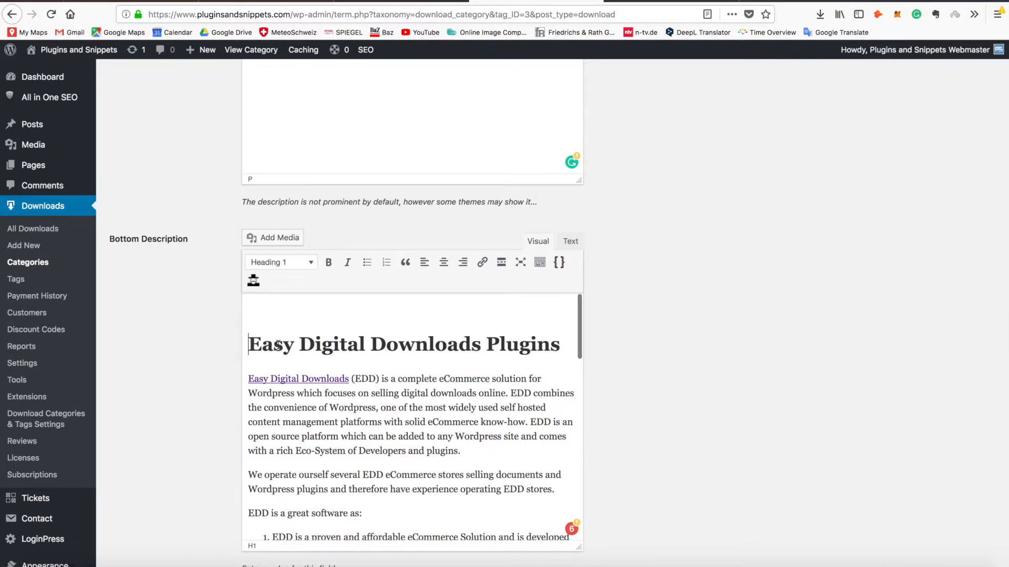
pyautogui.moveTo(249, 344); pyautogui.dragTo(560, 345)
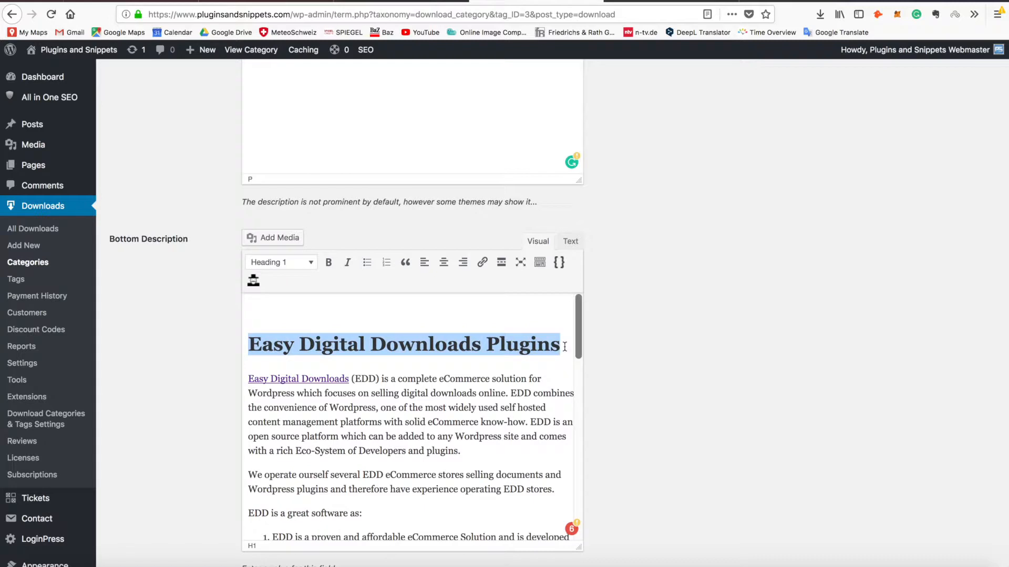
pyautogui.click(294, 270)
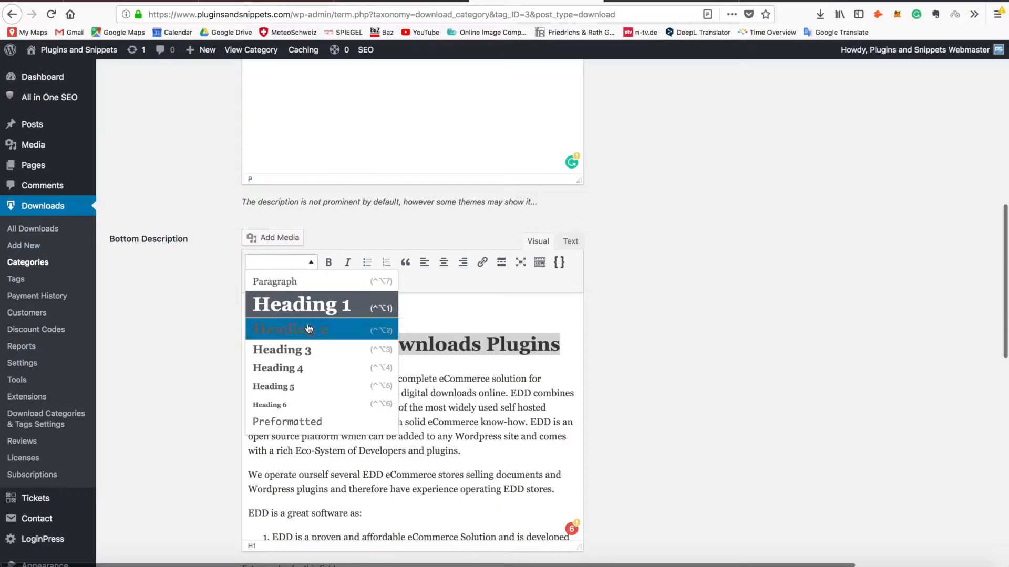
pyautogui.click(469, 328)
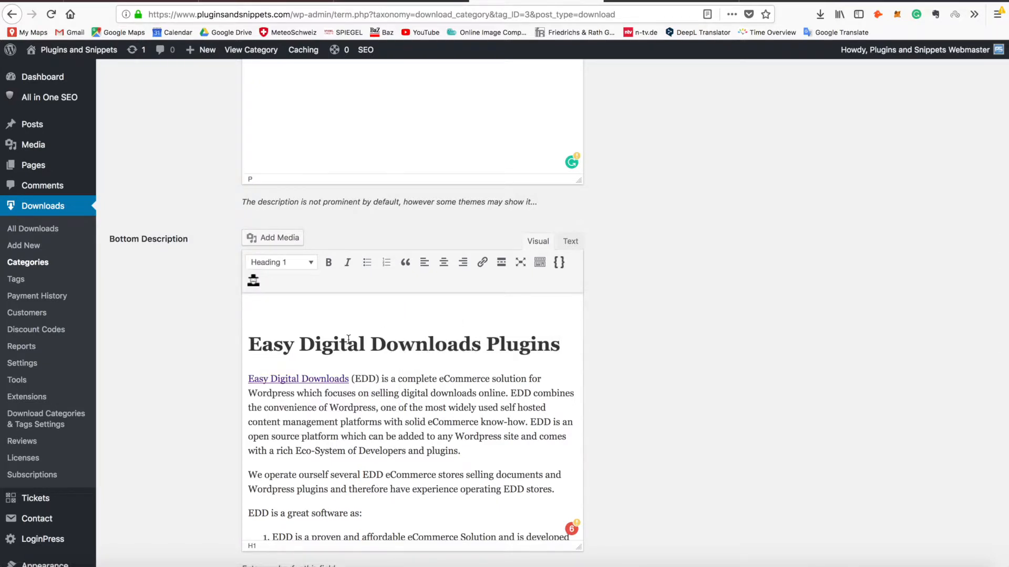
# Read through the numbered list and remaining Bottom Description text, and return to the main category fields
pyautogui.scroll(-5, 415, 368)
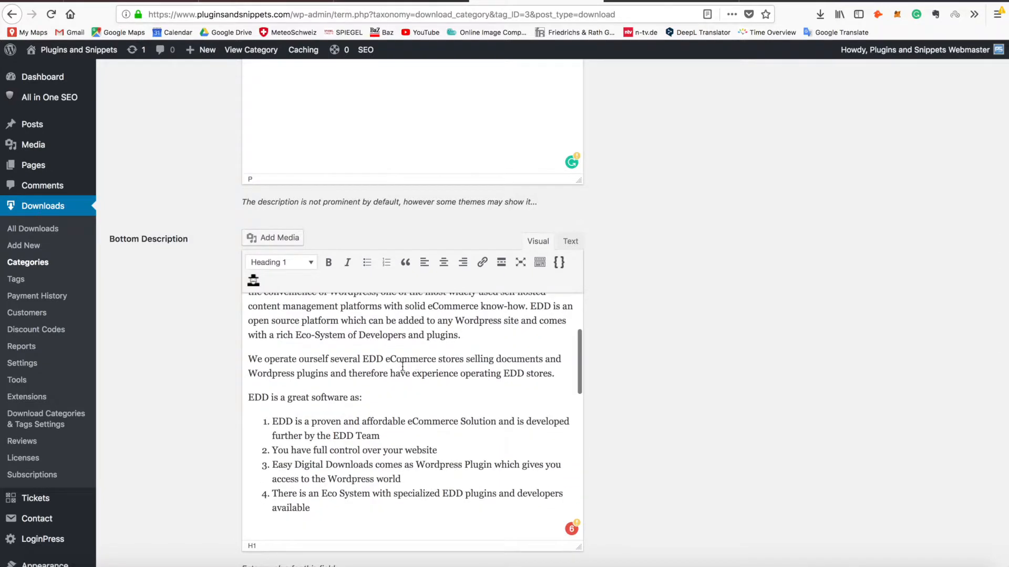
pyautogui.scroll(-4, 387, 370)
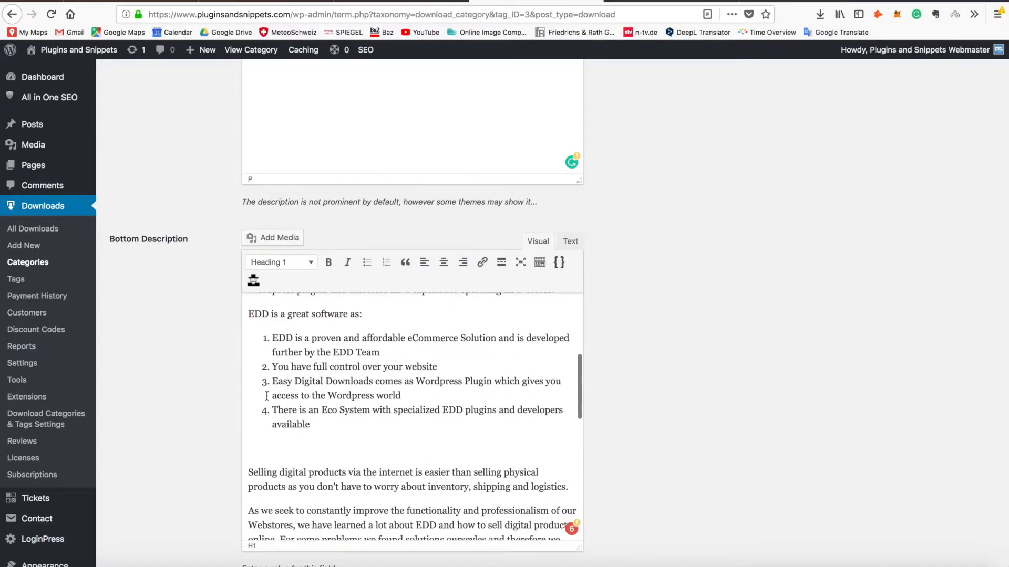
pyautogui.scroll(-10, 379, 415)
pyautogui.scroll(14, 381, 414)
pyautogui.scroll(5, 382, 414)
pyautogui.scroll(12, 632, 376)
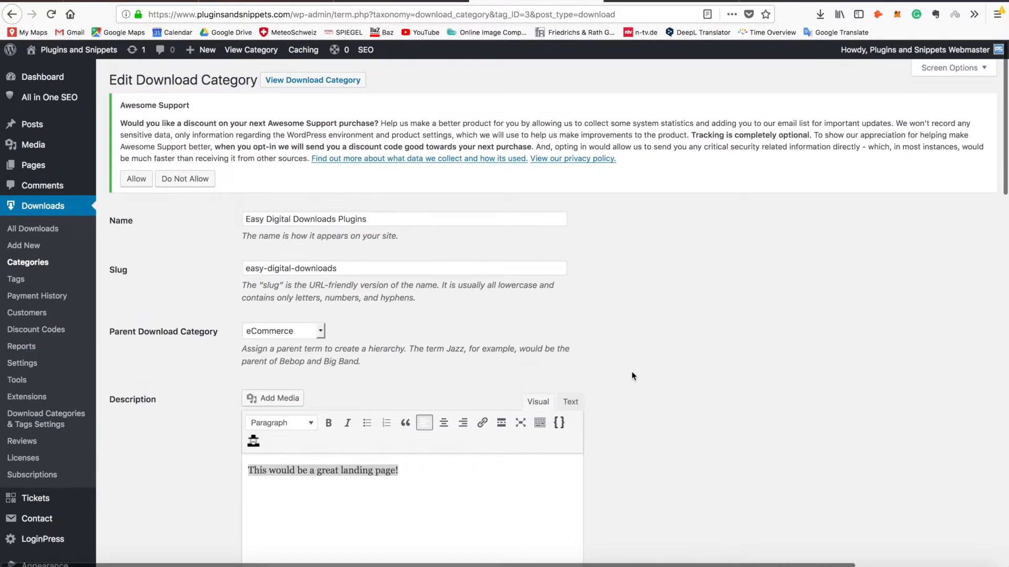
# Save the edited download category and open its public page
pyautogui.scroll(-20, 175, 270)
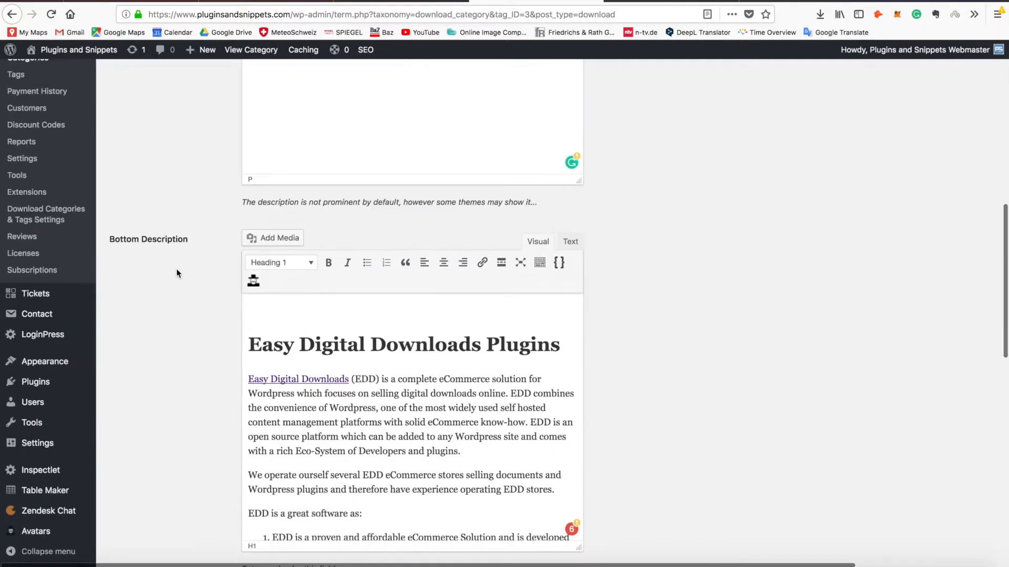
pyautogui.click(139, 518)
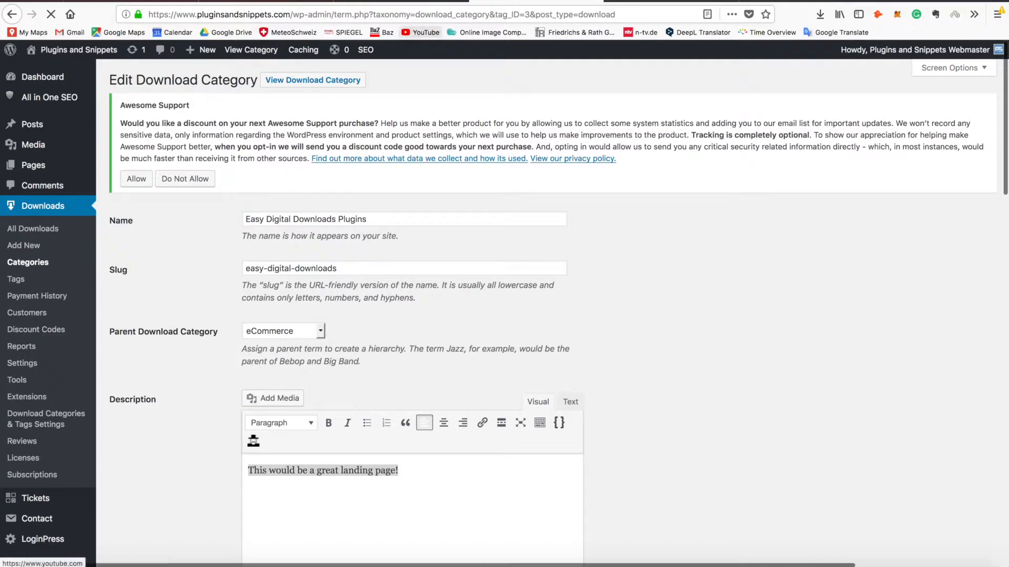
pyautogui.click(346, 83)
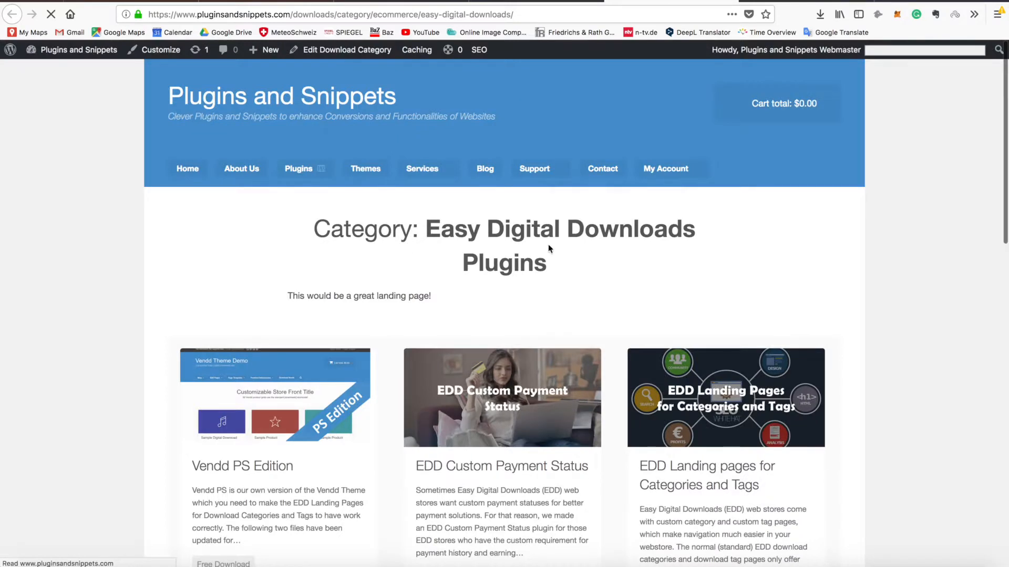
# Examine the left-aligned description above the products and the bottom description below them on the public category page
pyautogui.tripleClick(435, 298)
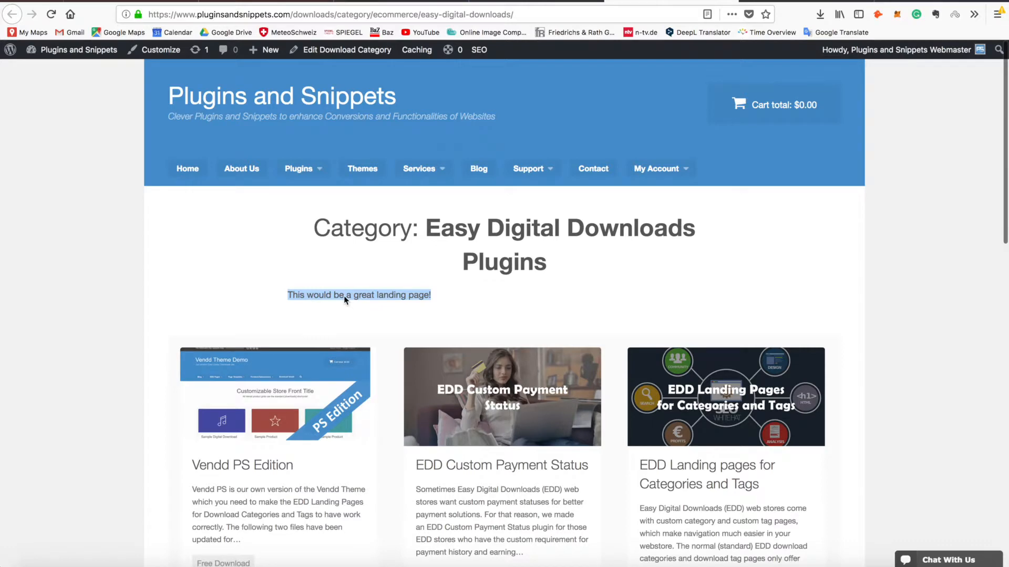
pyautogui.scroll(-6, 344, 297)
pyautogui.scroll(-6, 344, 297)
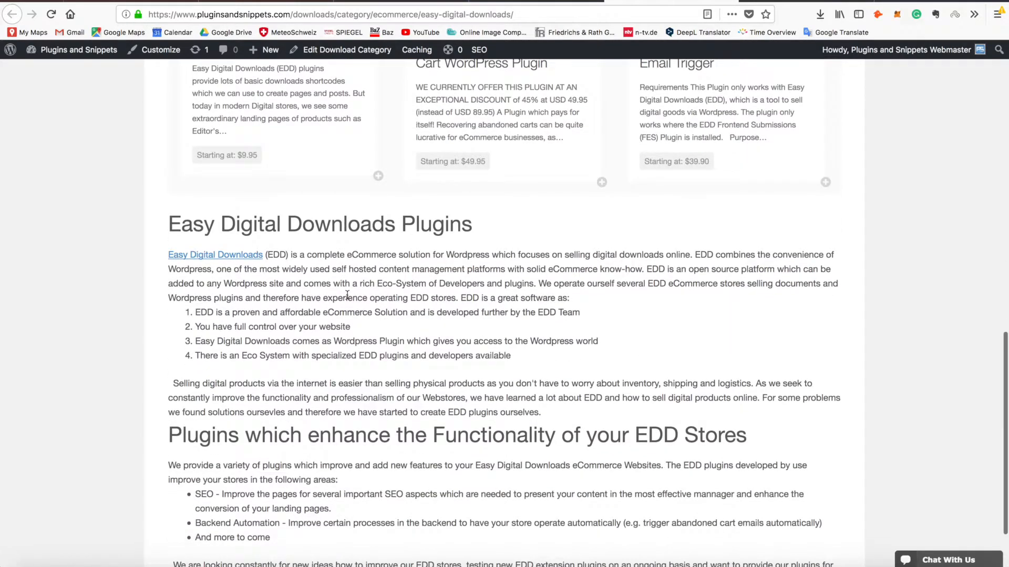
pyautogui.moveTo(169, 225); pyautogui.dragTo(768, 297)
pyautogui.click(585, 268)
pyautogui.scroll(-2, 392, 349)
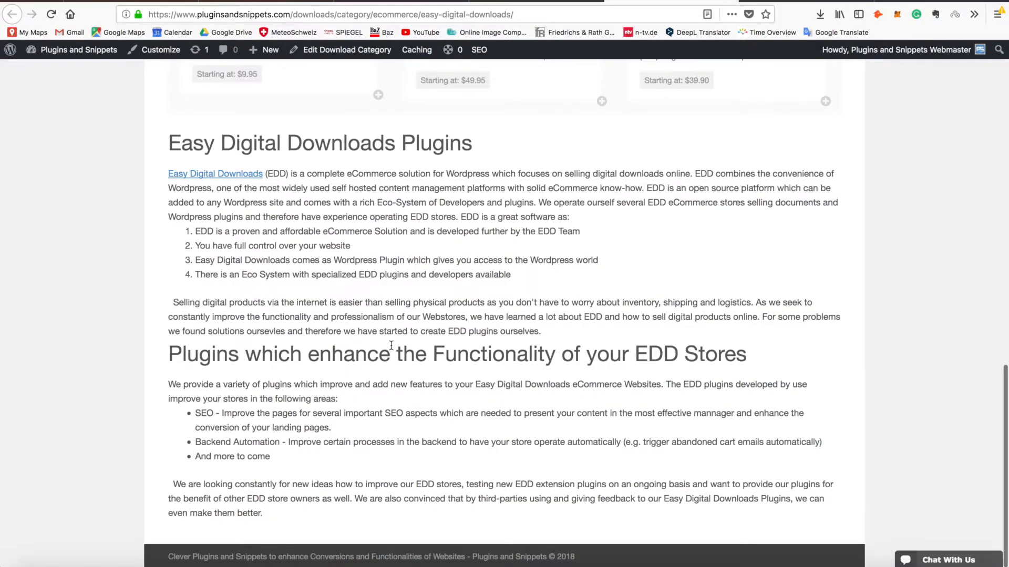
pyautogui.scroll(10, 424, 347)
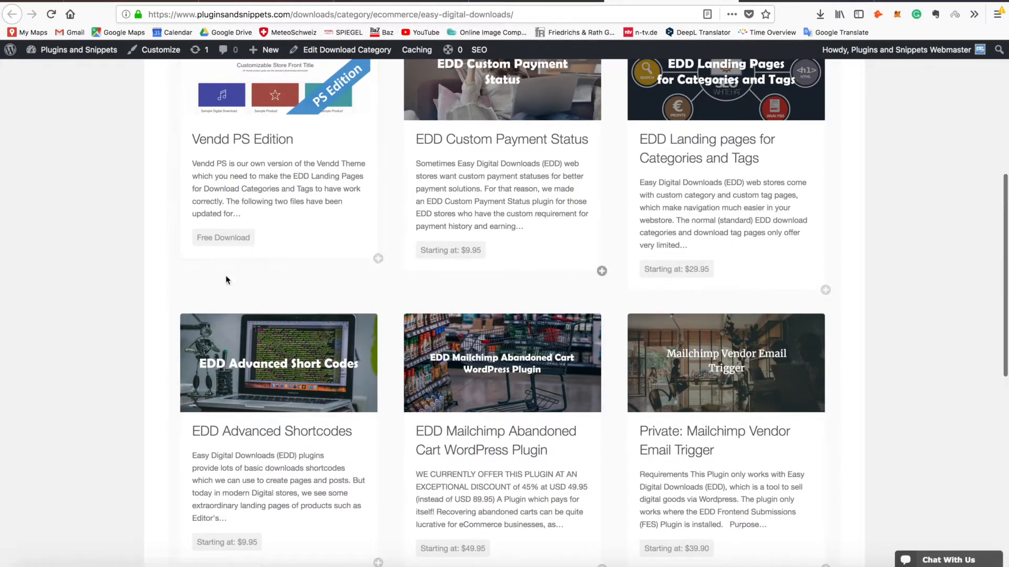
# Review the whole public category page from its title and top description through the product grid to the formatted bottom text and back
pyautogui.scroll(6, 452, 318)
pyautogui.scroll(1, 456, 320)
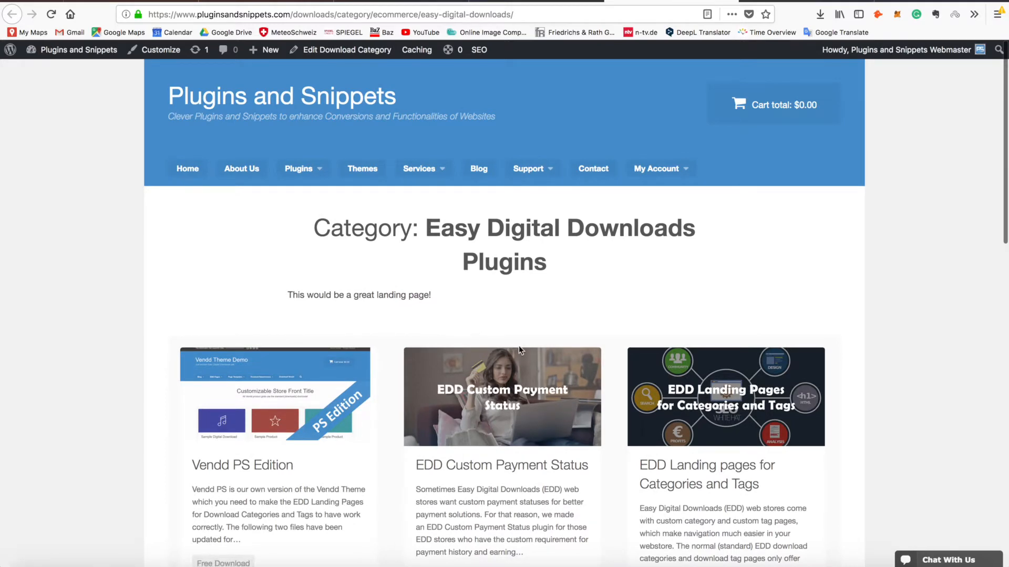
pyautogui.scroll(-1, 277, 255)
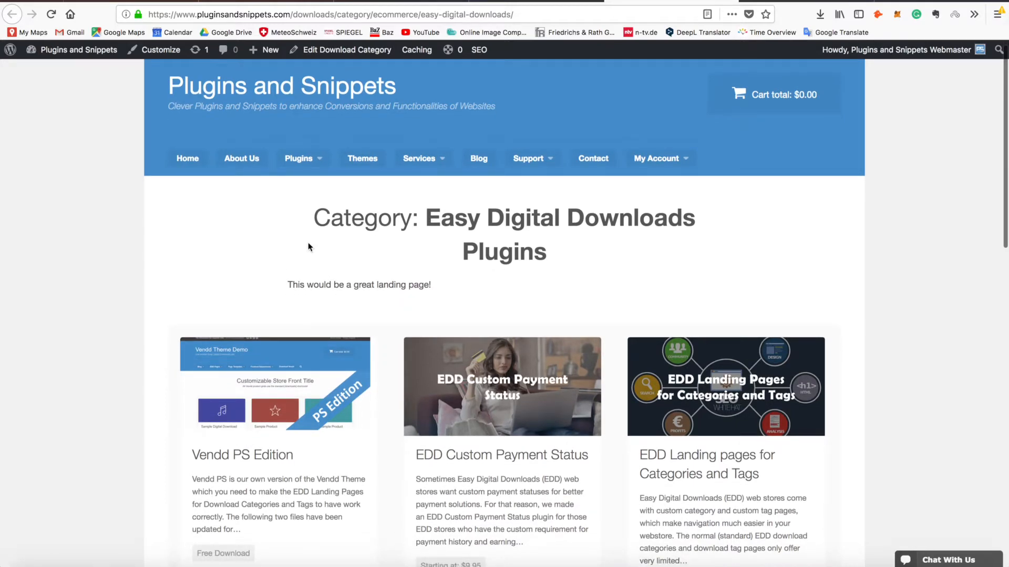
pyautogui.scroll(-4, 307, 243)
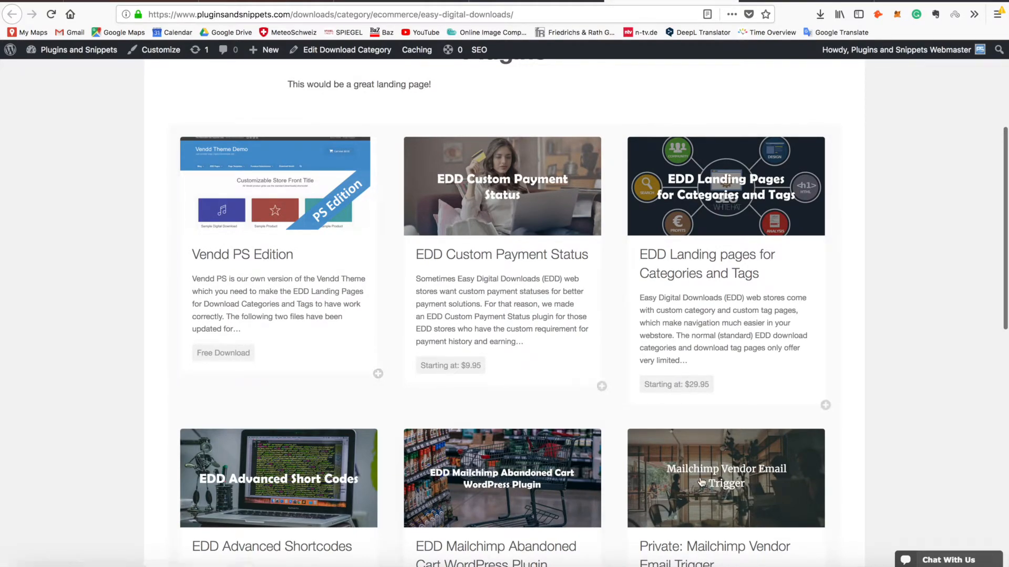
pyautogui.scroll(-9, 411, 370)
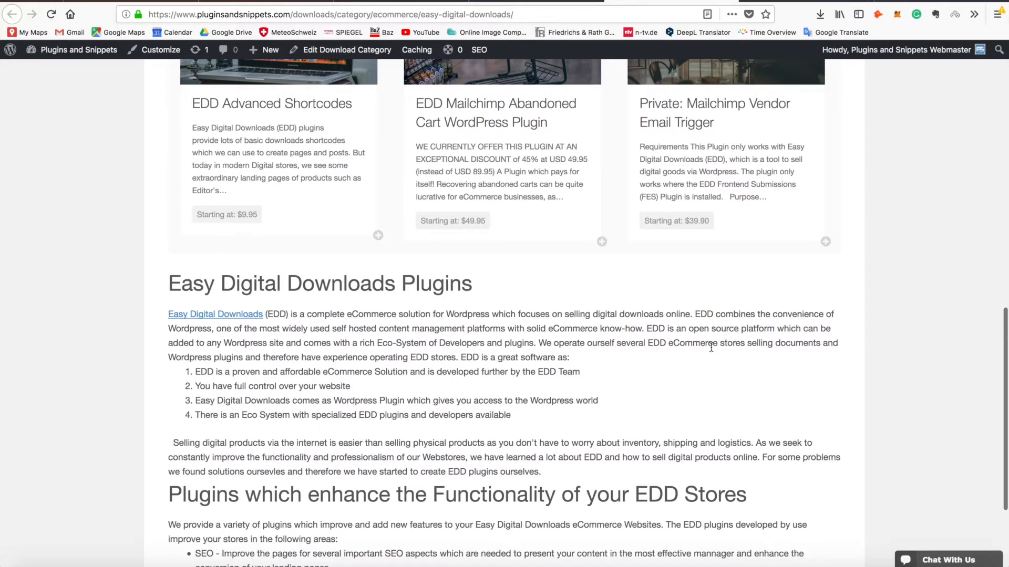
pyautogui.scroll(-5, 712, 348)
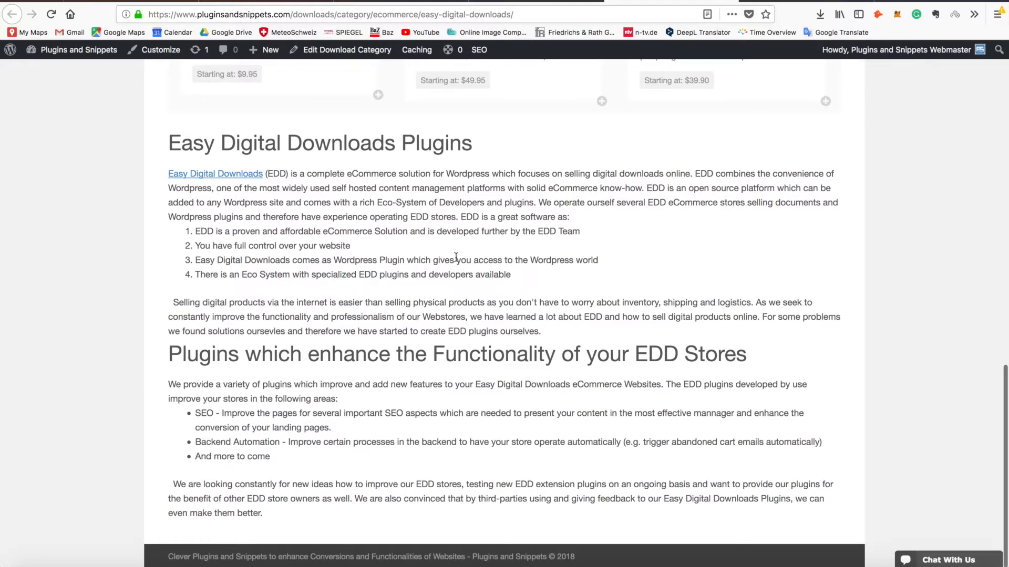
pyautogui.scroll(15, 455, 256)
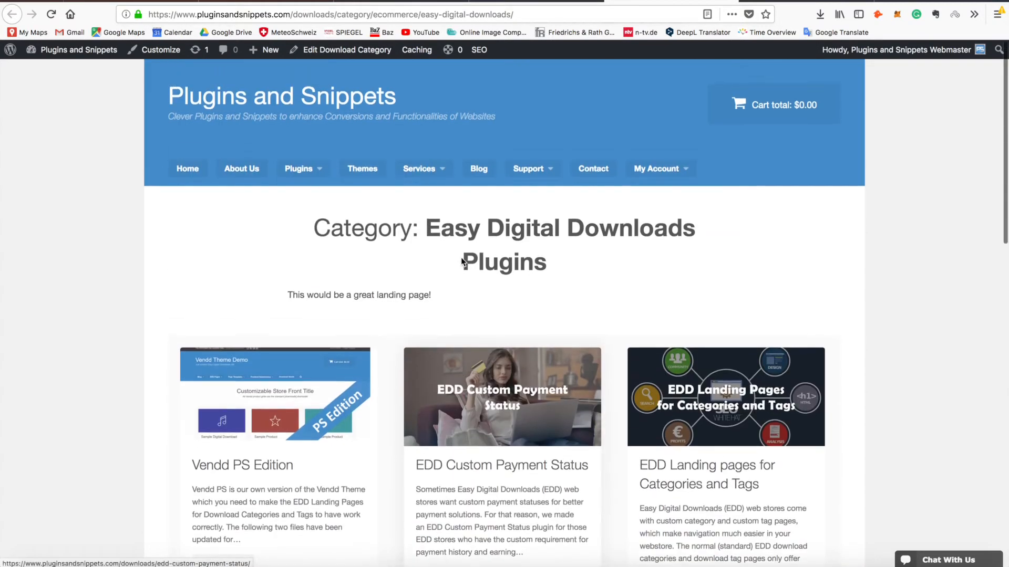